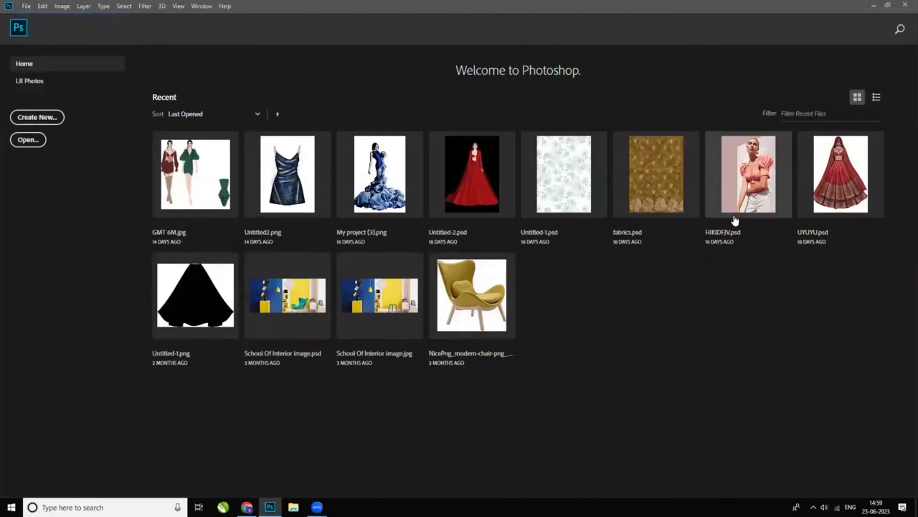
Step: Create a new document 25 inches wide by 40 inches tall
key(ctrl+n)
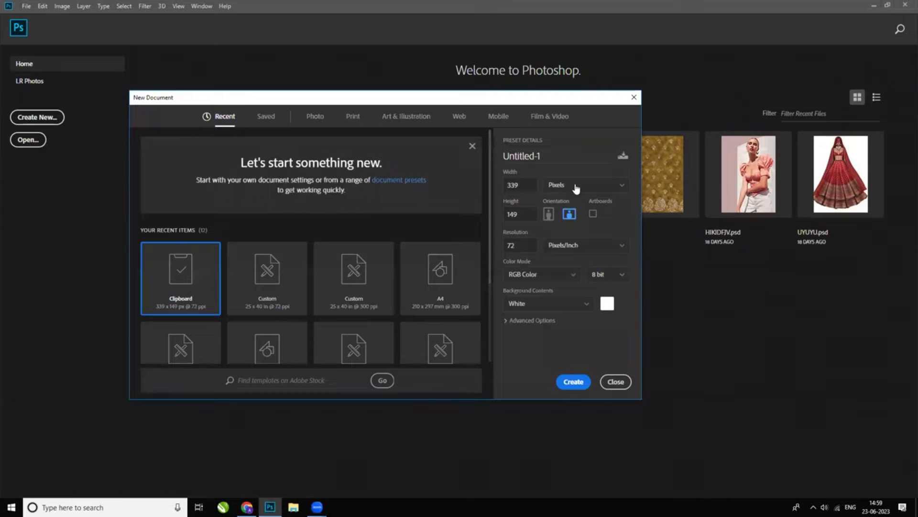
click(576, 186)
click(568, 215)
text(25)
key(Tab)
text(40)
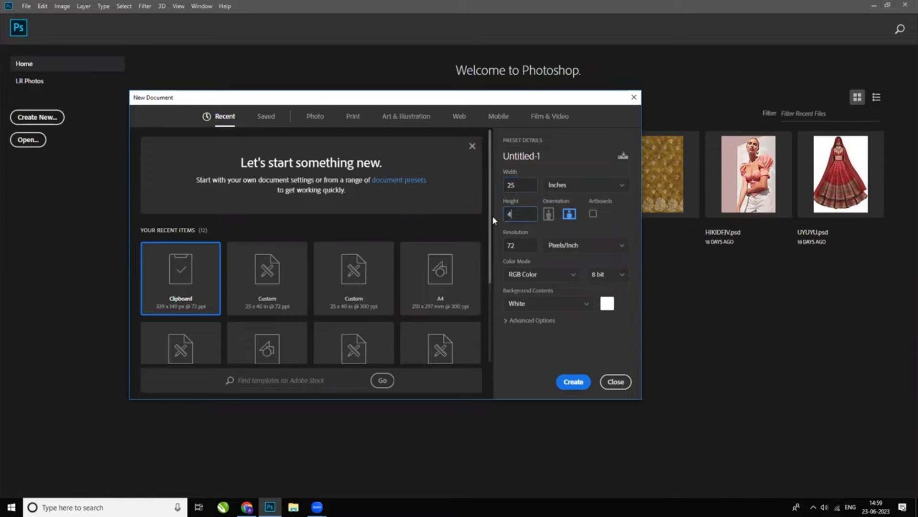
click(582, 386)
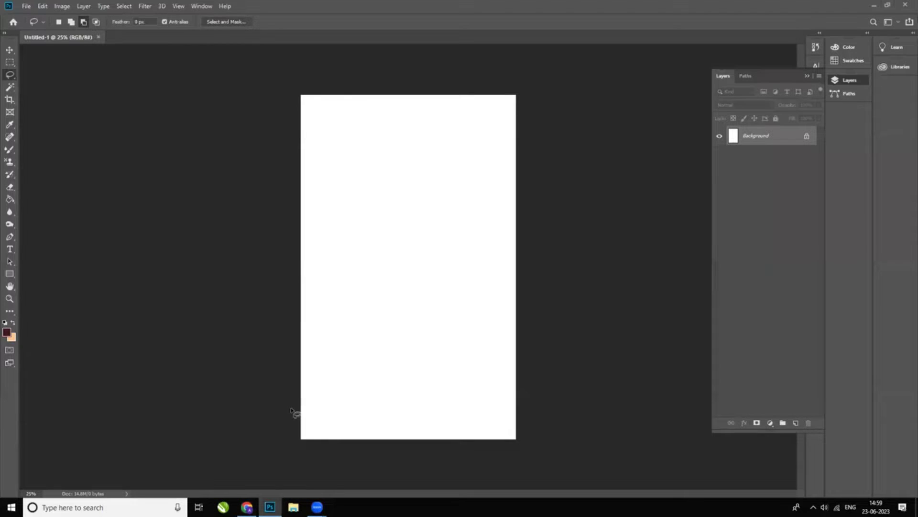
Step: Paste the maroon border image as a new layer and enlarge it to about 13.9 × 6.1 inches
key(ctrl+v)
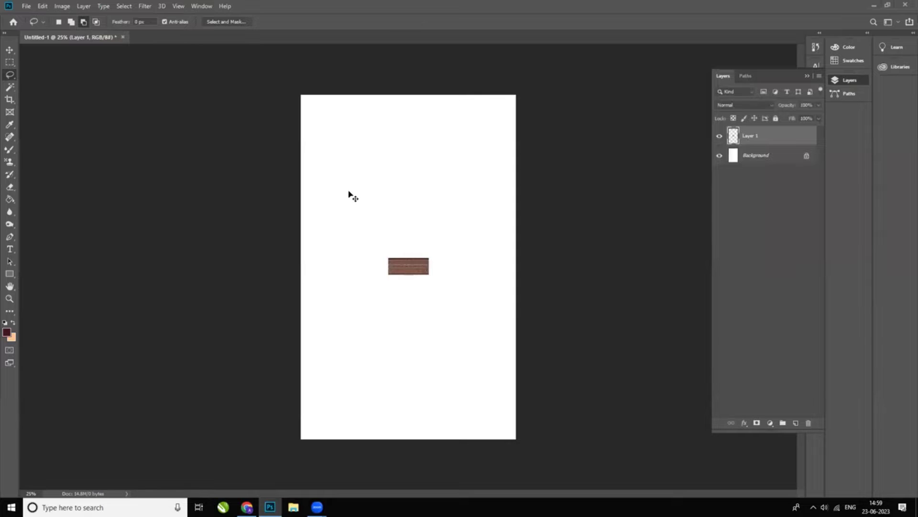
key(ctrl+t)
drag(429, 277, 498, 332)
key(Return)
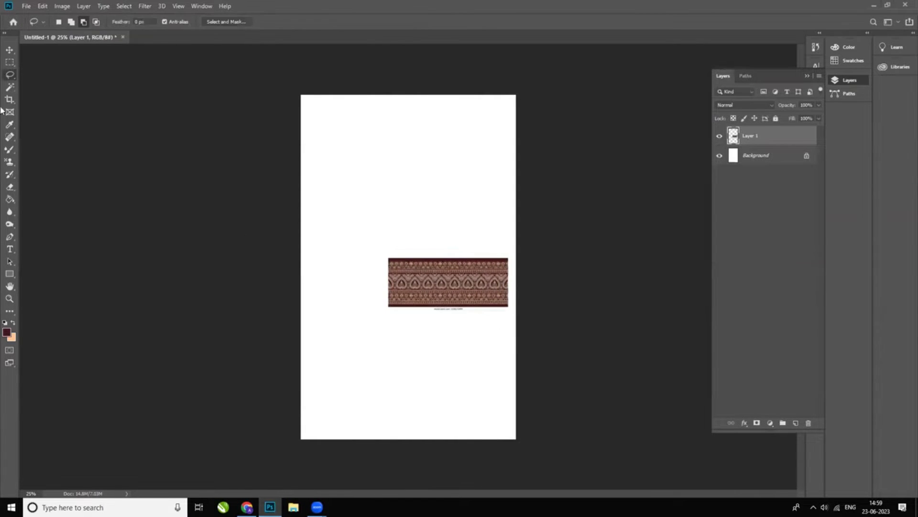
Step: Draw a rectangular selection over the blank area just below the border
click(10, 63)
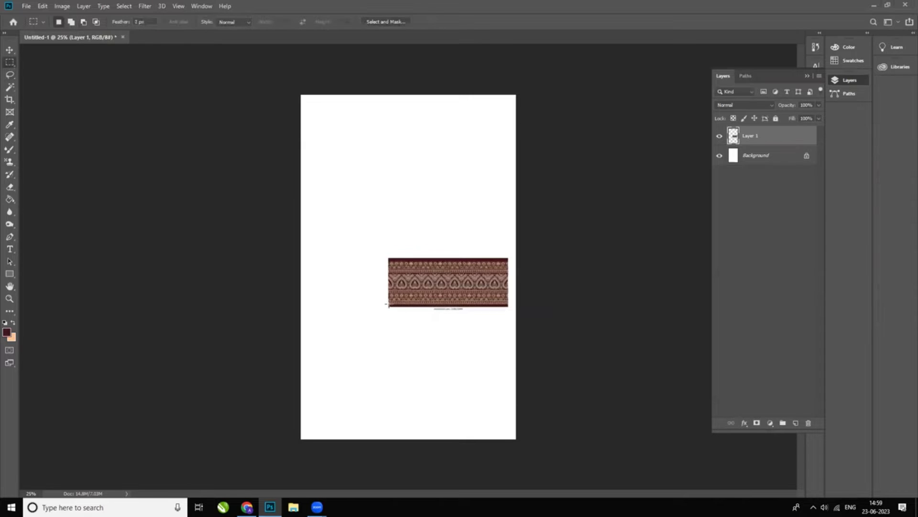
drag(388, 305, 580, 351)
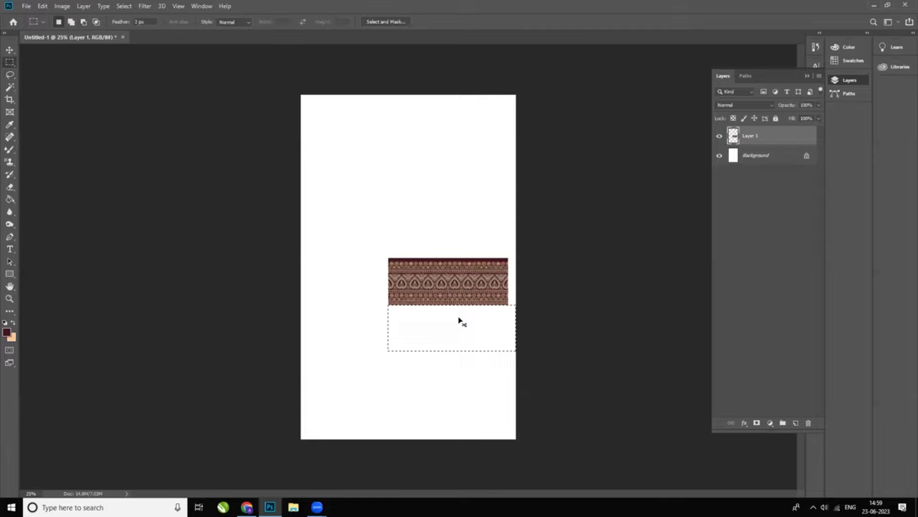
key(ctrl+plus)
scroll(460, 321, up, 5)
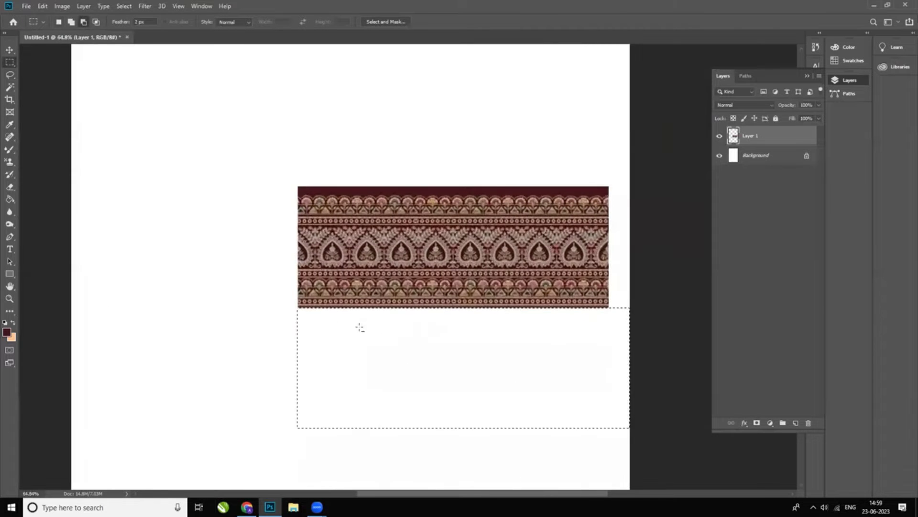
scroll(343, 321, right, 3)
scroll(343, 320, down, 1)
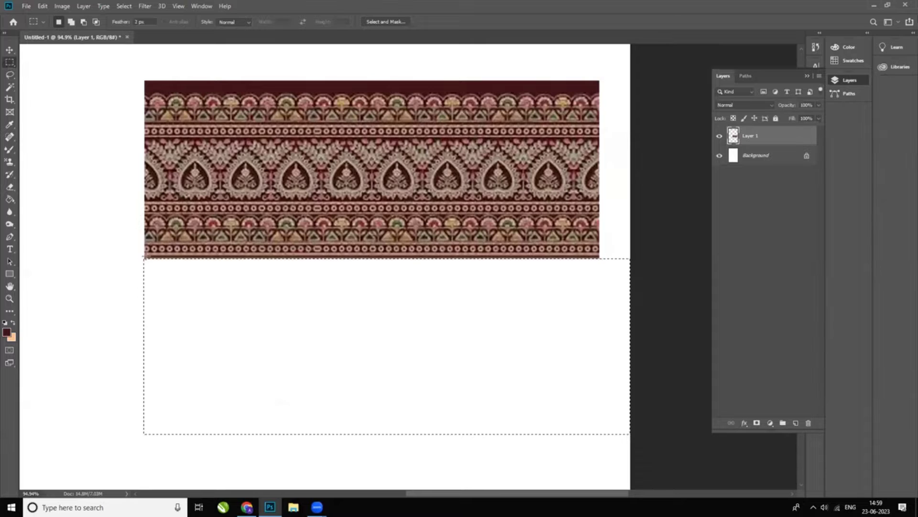
drag(142, 256, 665, 386)
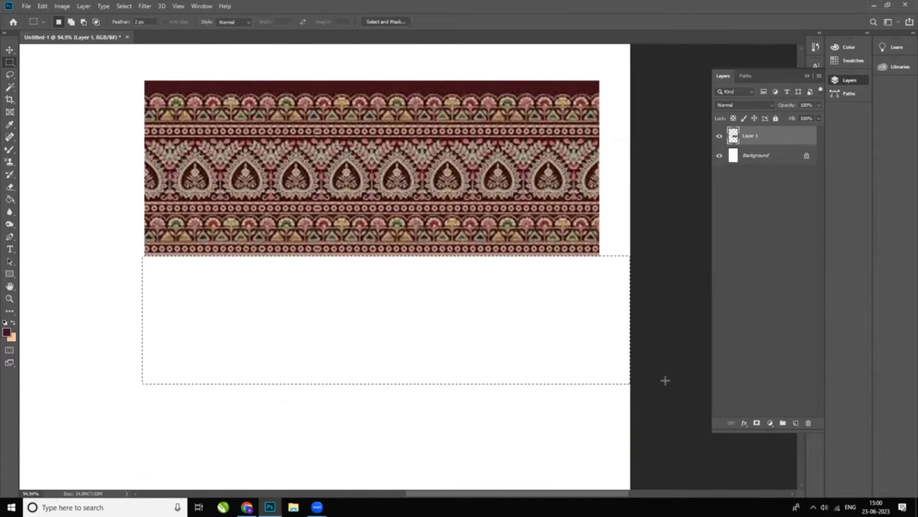
Step: Deselect and apply the Sharpen filter to the border pattern twice
click(662, 380)
click(145, 6)
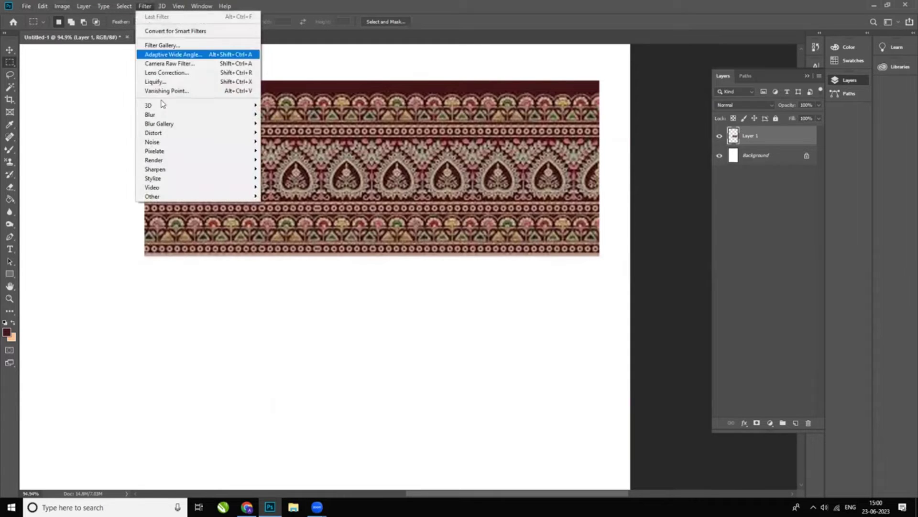
mouse_move(186, 174)
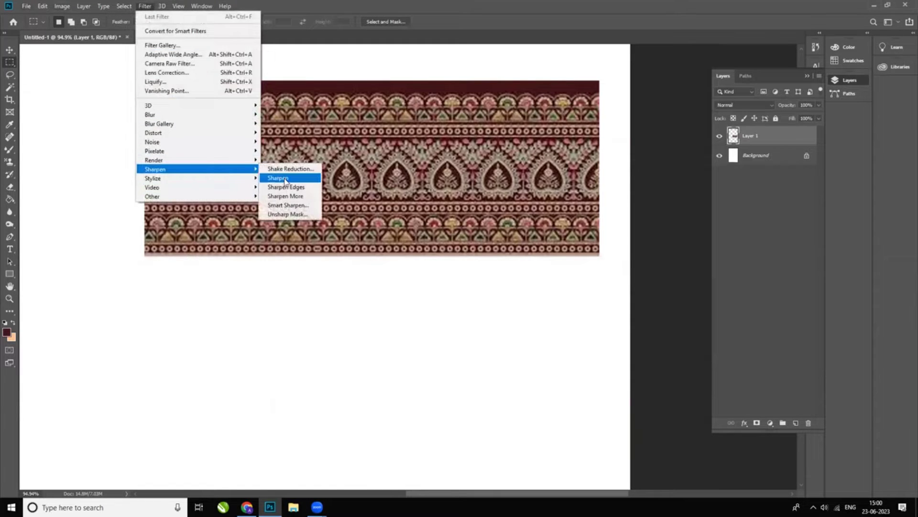
click(283, 179)
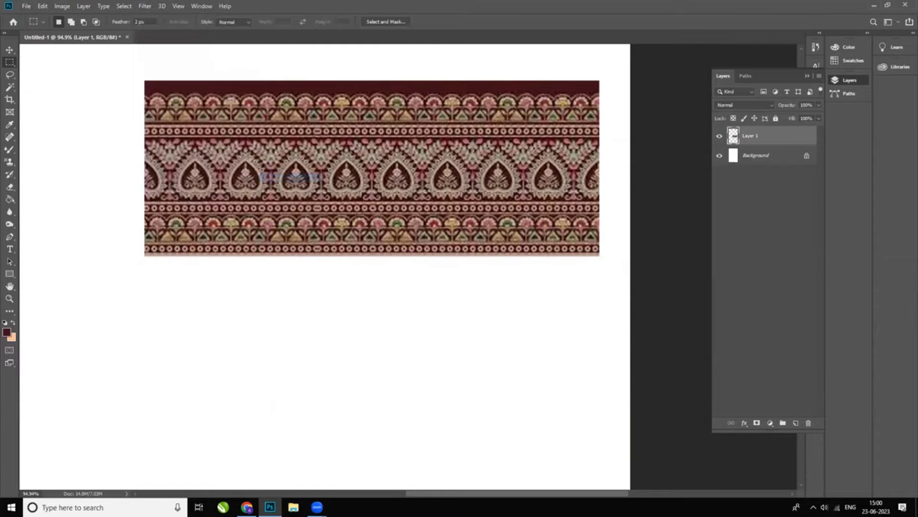
click(146, 6)
mouse_move(185, 169)
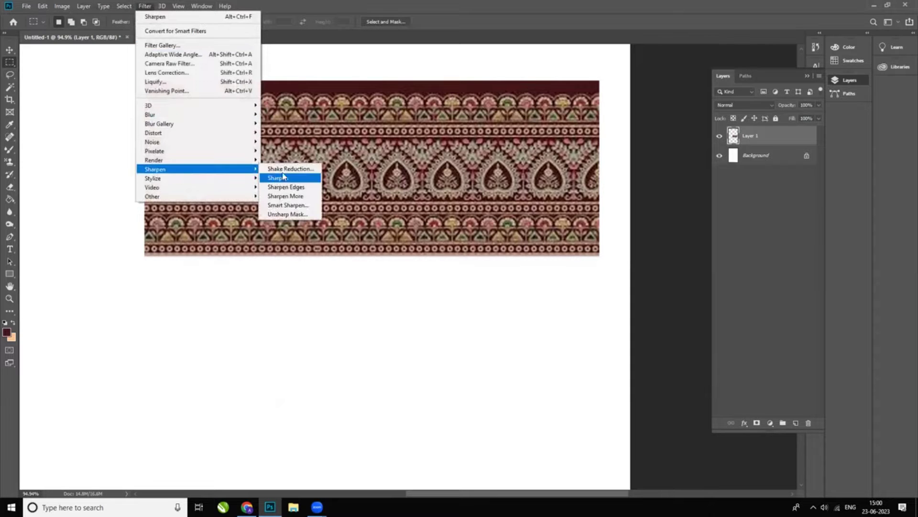
click(283, 177)
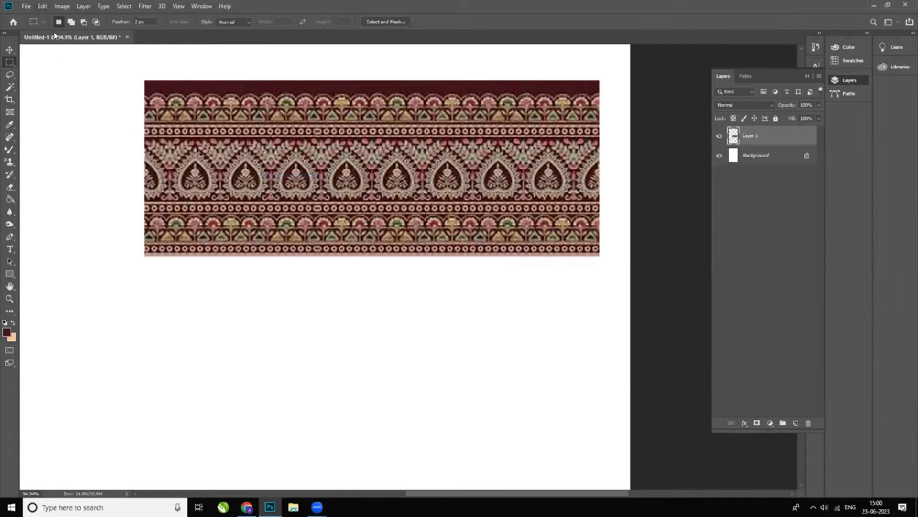
Step: Apply Brightness/Contrast to the border with brightness 35 and contrast 23
click(59, 9)
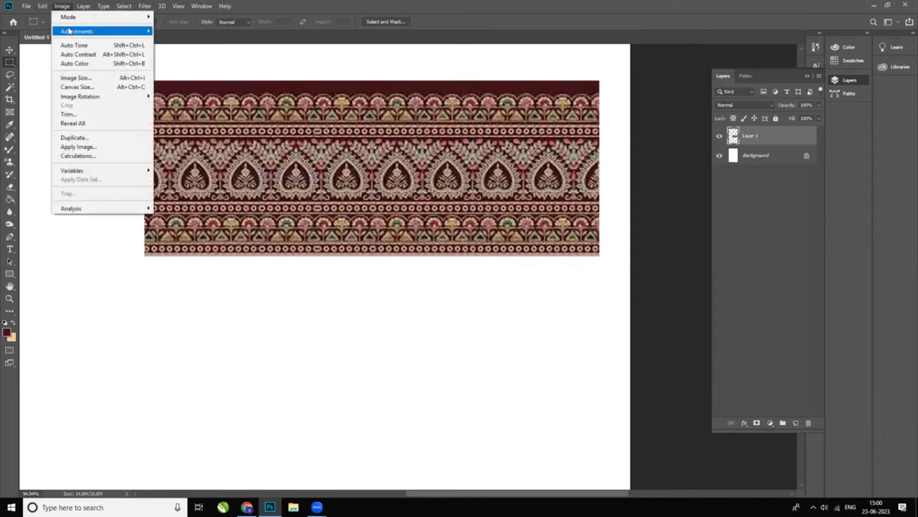
mouse_move(72, 31)
click(228, 32)
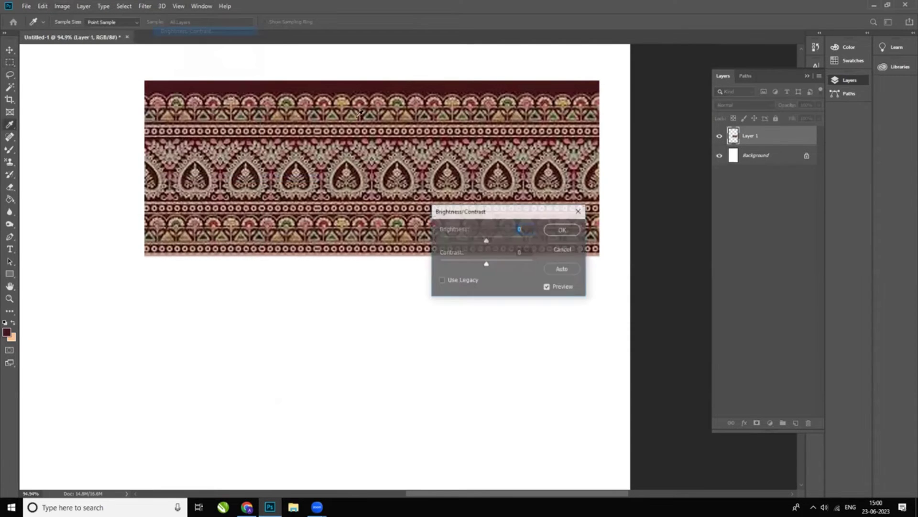
drag(487, 245, 495, 243)
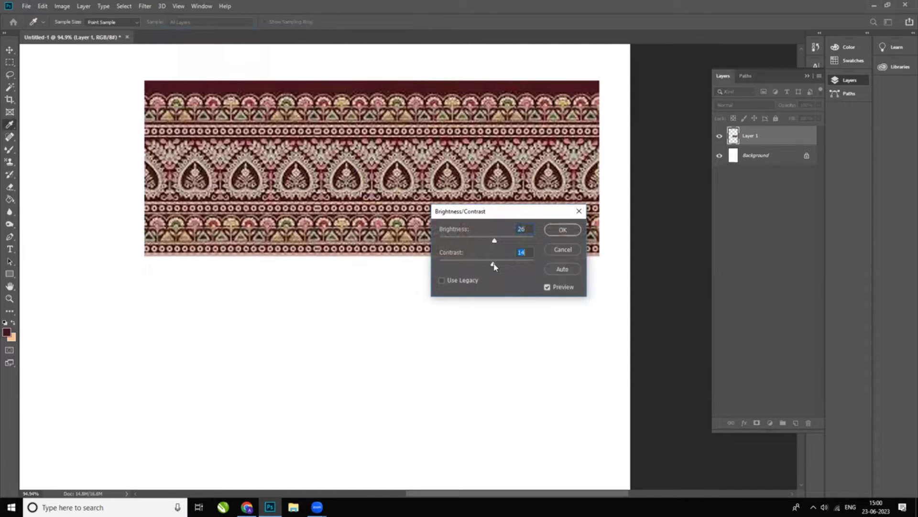
drag(495, 243, 497, 243)
click(562, 230)
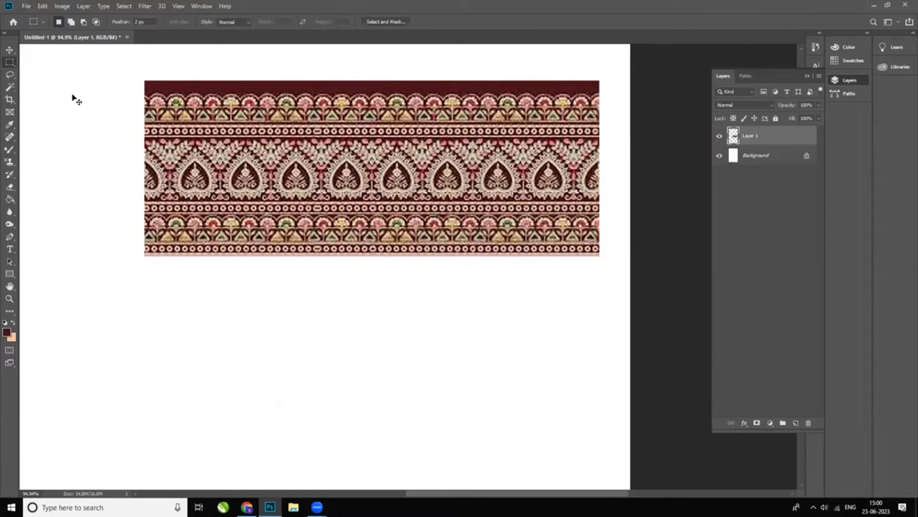
Step: Move the border strip flush with the page's left edge
key(ctrl+0)
click(9, 50)
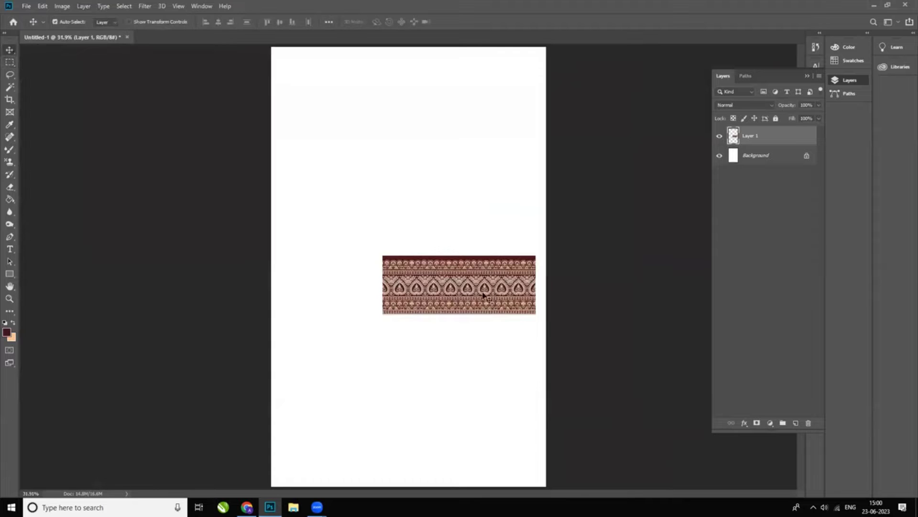
drag(483, 296, 507, 325)
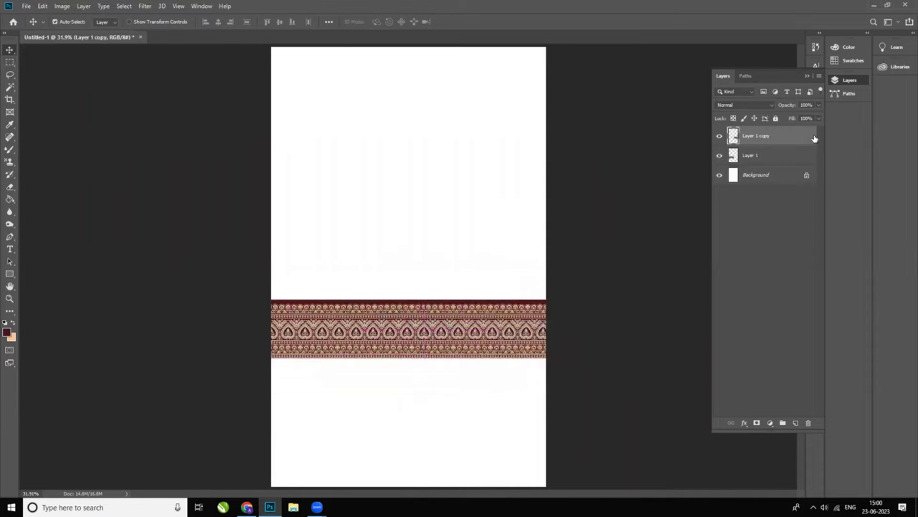
key(ctrl+e)
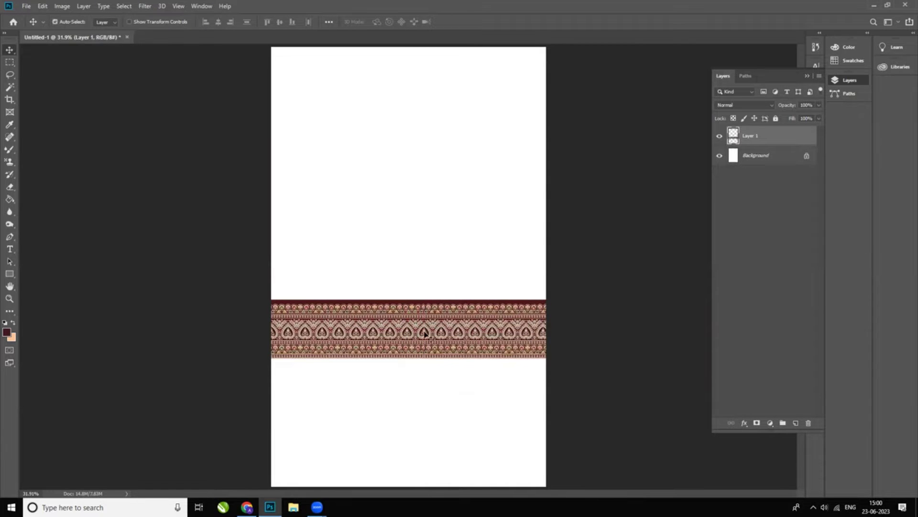
Step: Duplicate the strip directly below the original and flip the copy vertically
drag(424, 333, 423, 394)
key(ctrl+t)
right_click(423, 394)
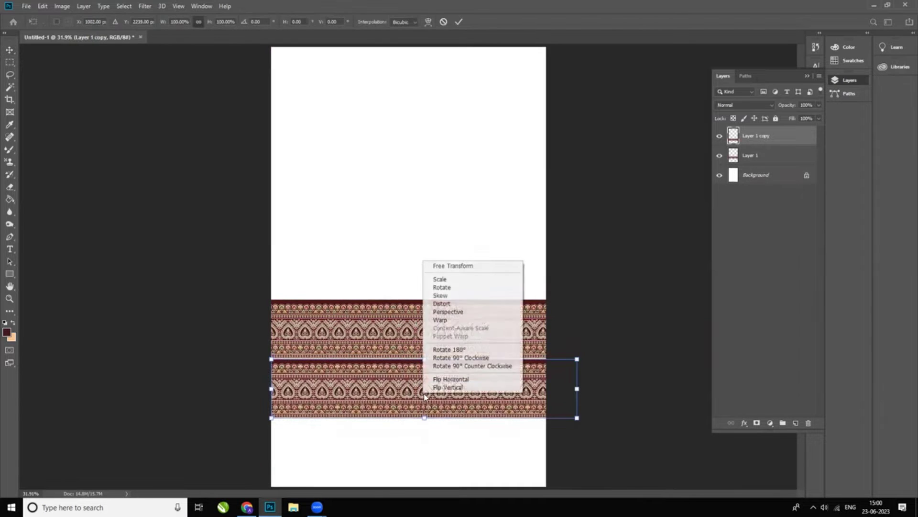
click(439, 386)
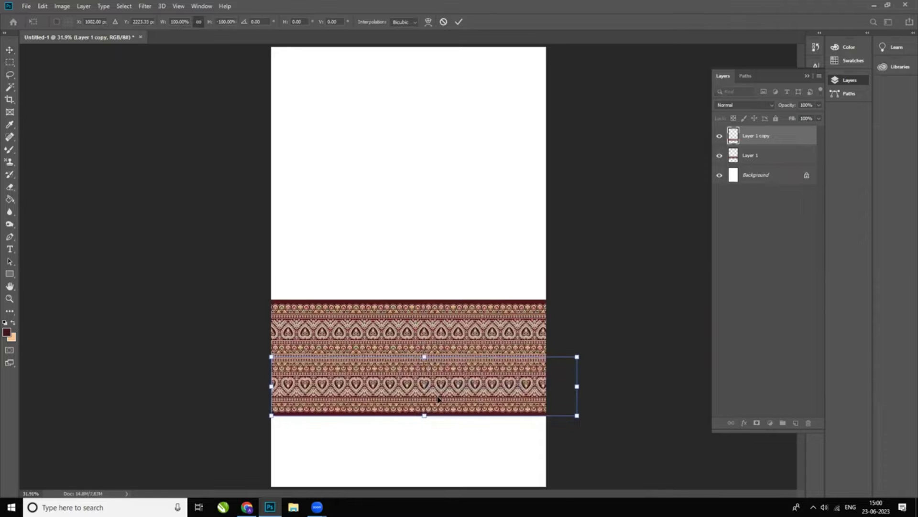
key(Return)
key(shift+Up)
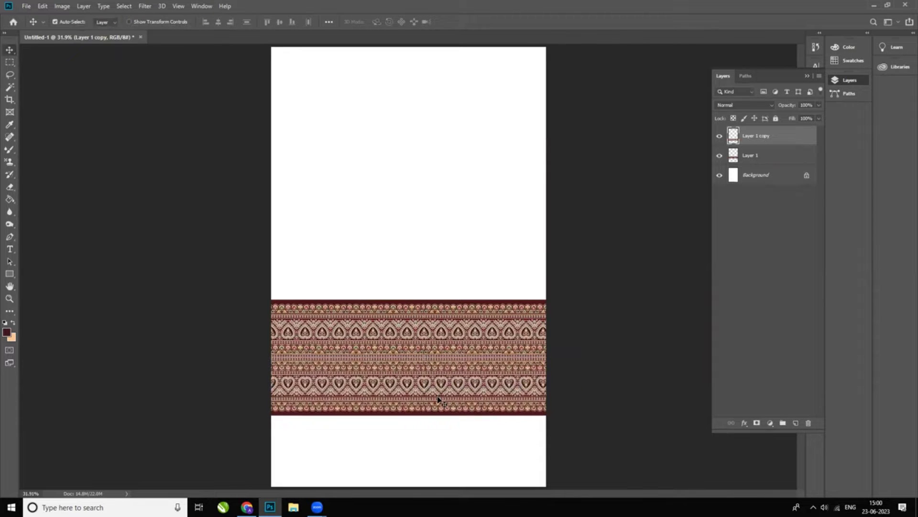
key(shift+Down)
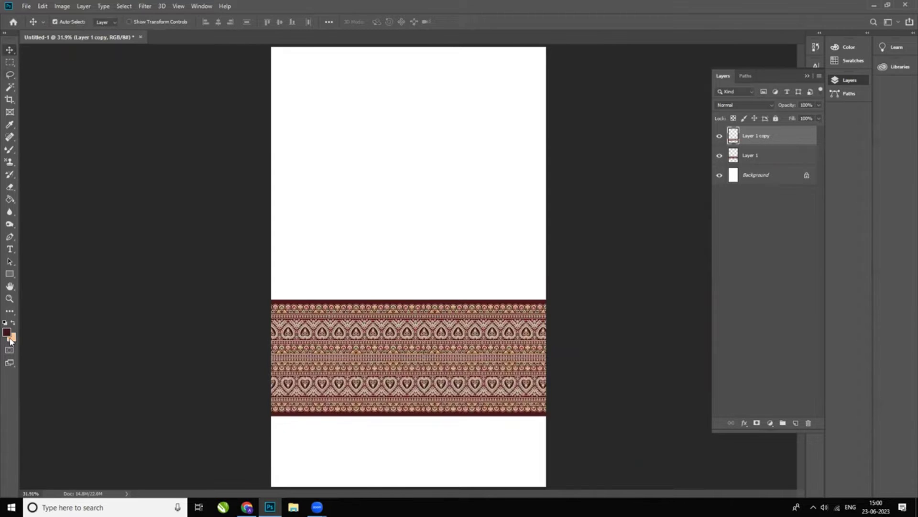
Step: Unlock the Background layer and fill the page with dark maroon
click(794, 176)
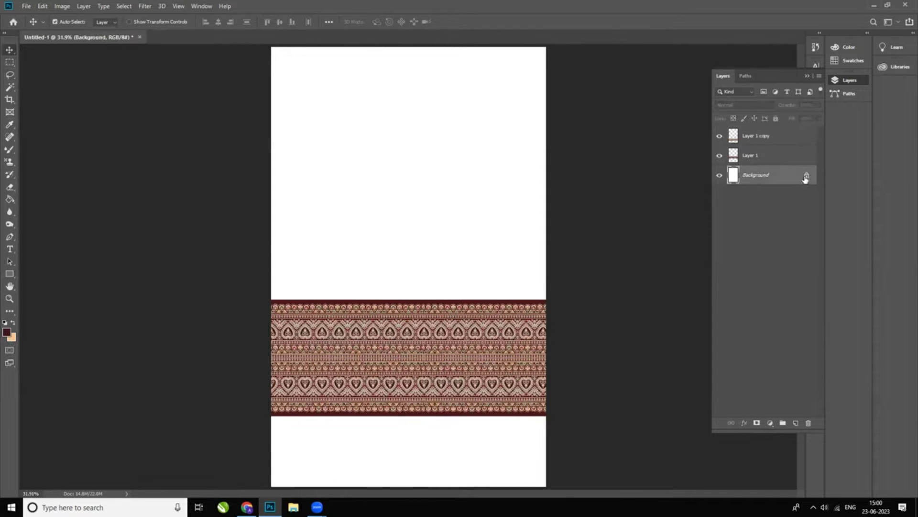
click(807, 176)
key(alt+BackSpace)
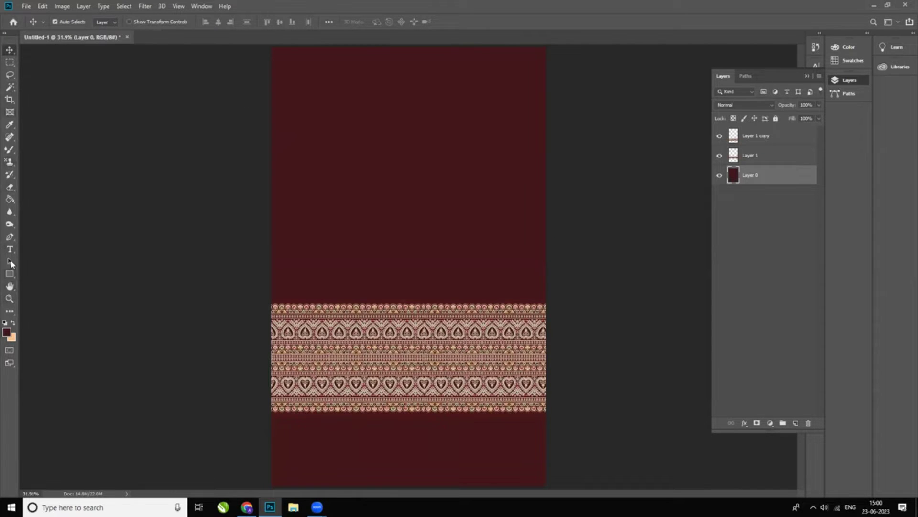
Step: Set the foreground colour to the maroon sampled from the pattern band
click(7, 331)
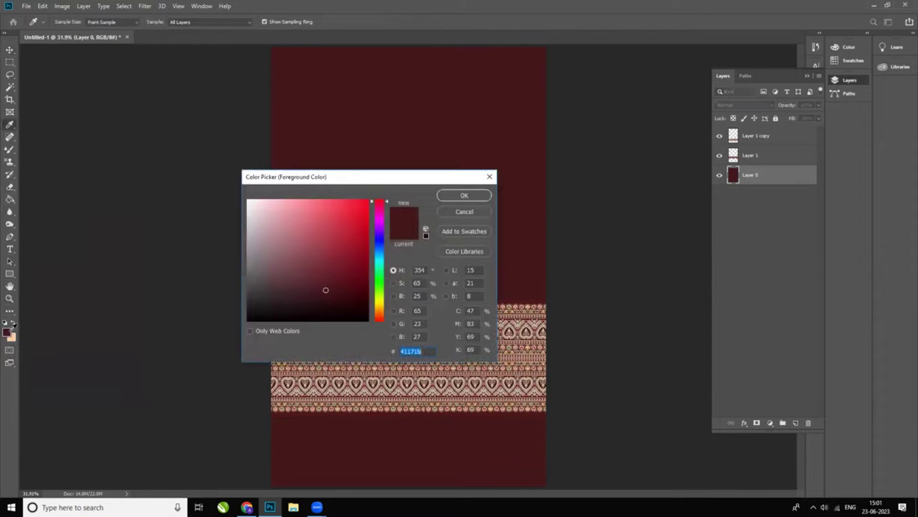
click(301, 410)
click(464, 196)
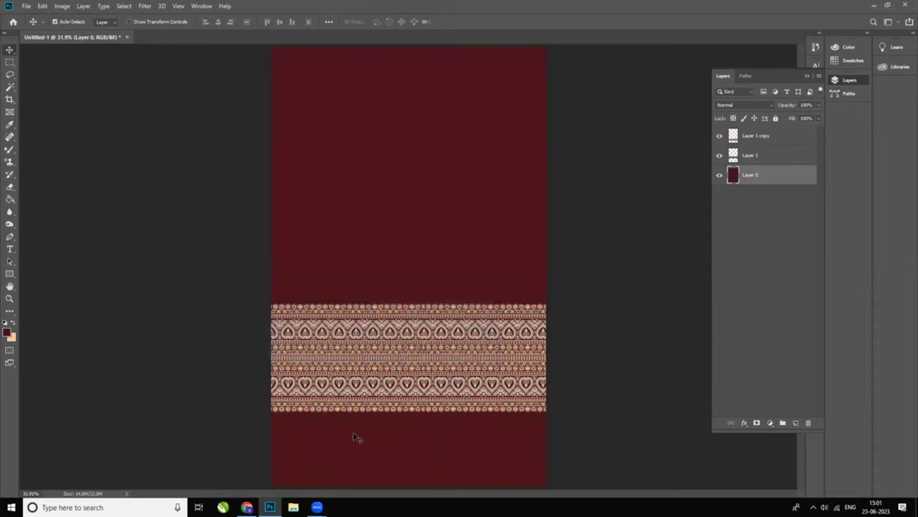
key(ctrl)
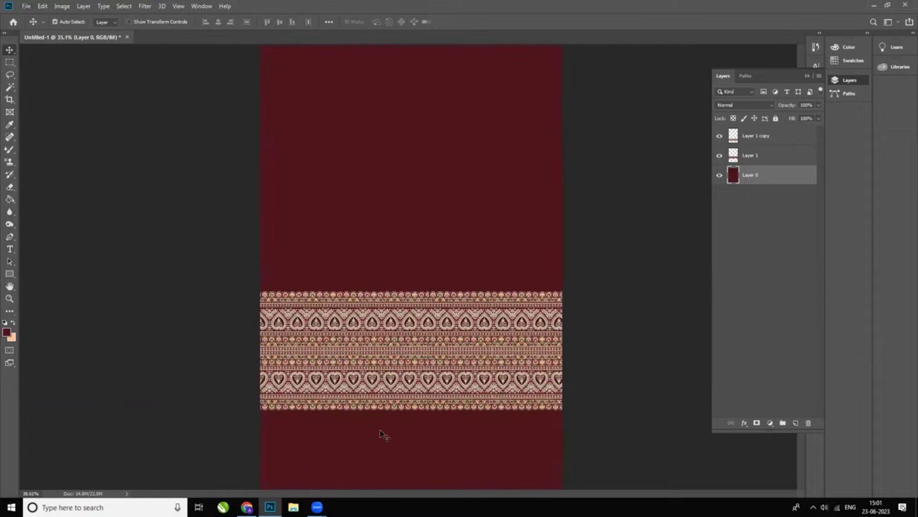
scroll(380, 430, up, 2)
scroll(381, 431, up, 2)
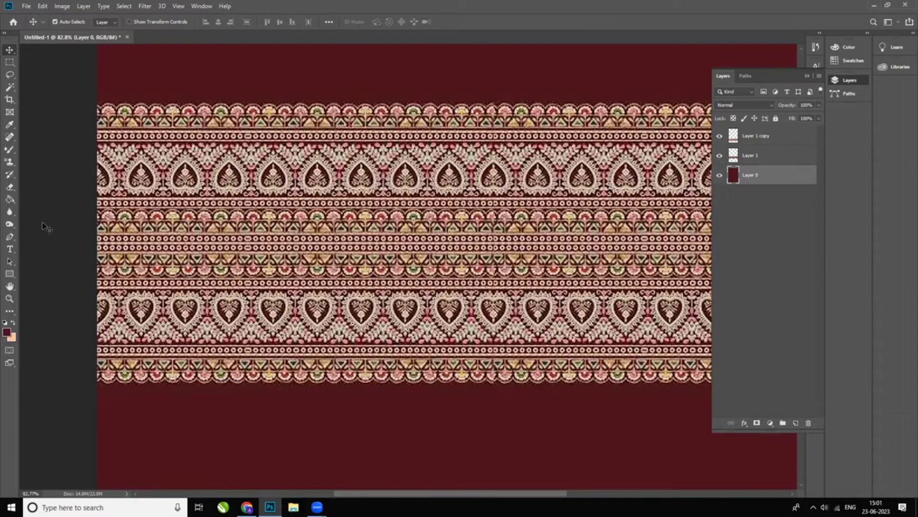
click(9, 124)
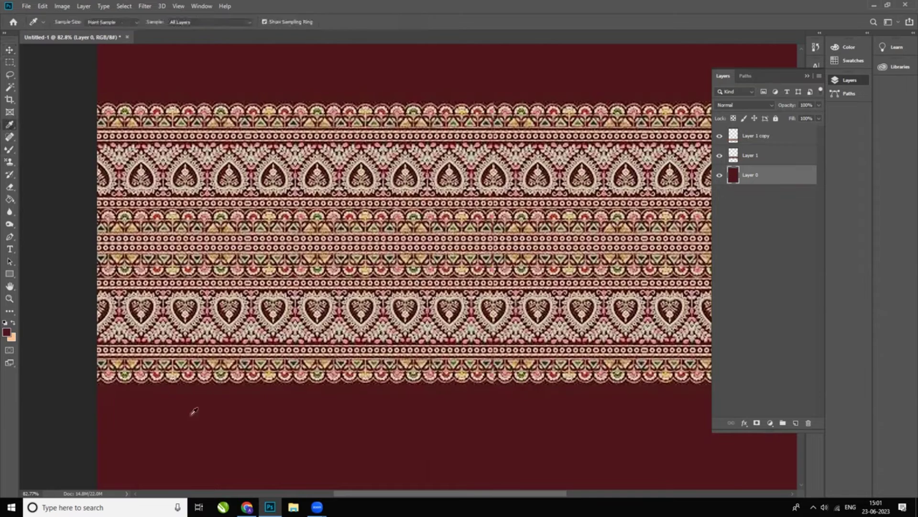
click(182, 387)
Step: Delete the duplicate border layer and move the pattern band to the panel's bottom edge
key(ctrl+z)
key(ctrl+0)
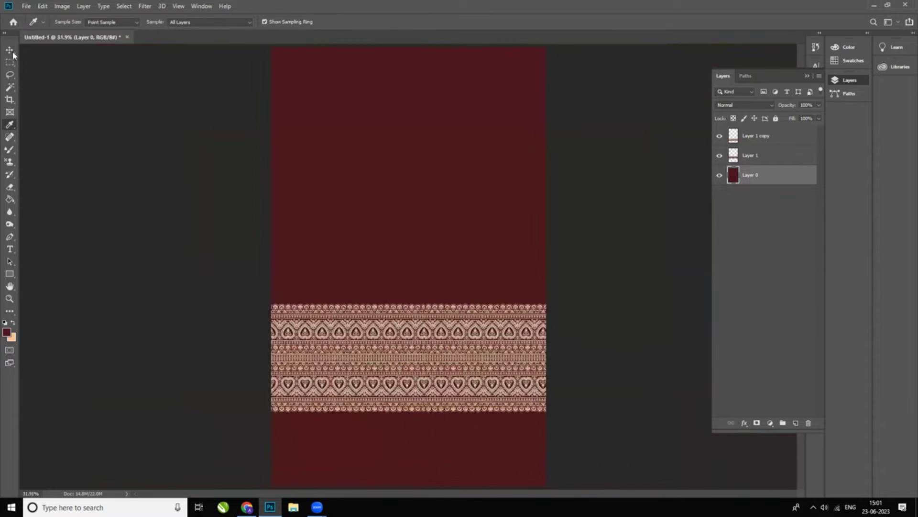
click(9, 51)
click(767, 137)
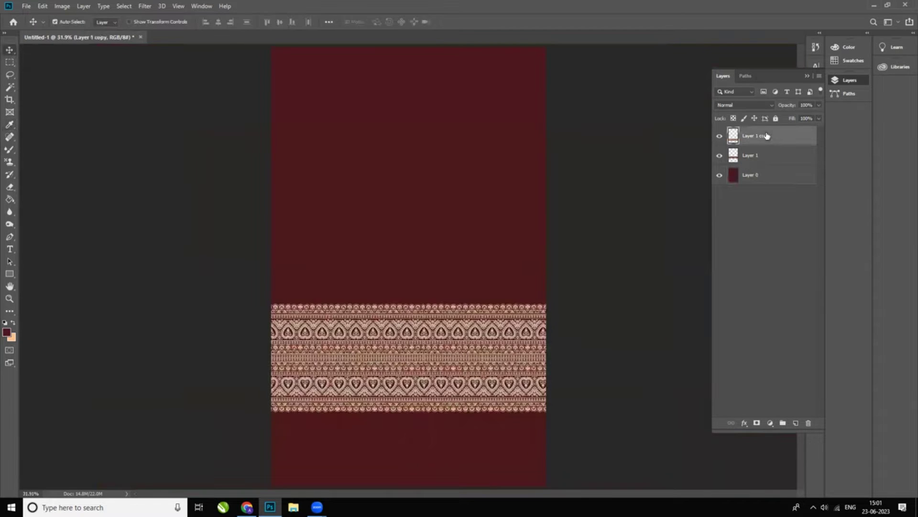
key(Delete)
drag(388, 336, 385, 395)
Step: Undo a trial duplicate of the band and zoom in closely on the border pattern
click(554, 306)
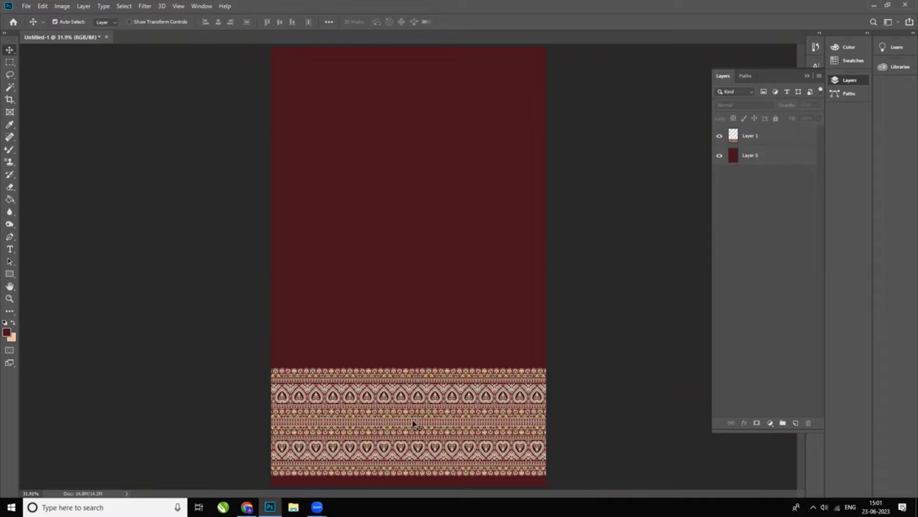
drag(410, 421, 414, 313)
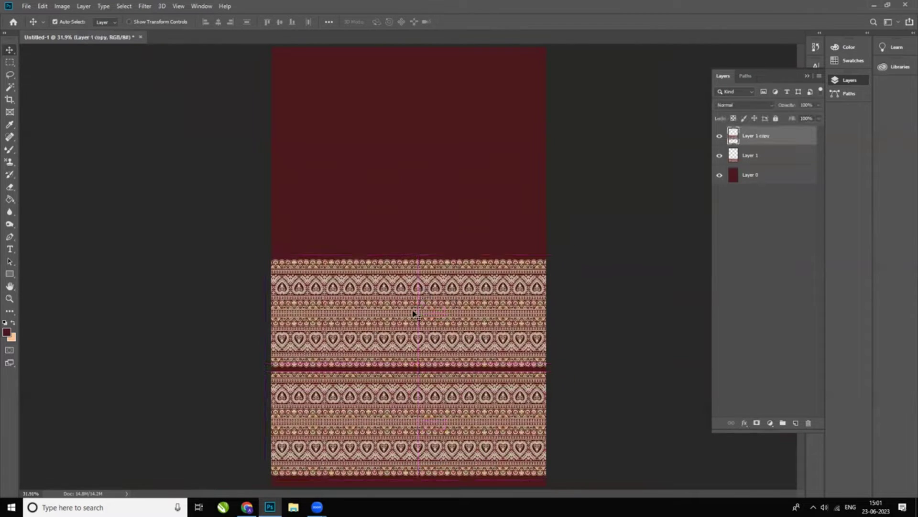
key(ctrl+z)
click(604, 317)
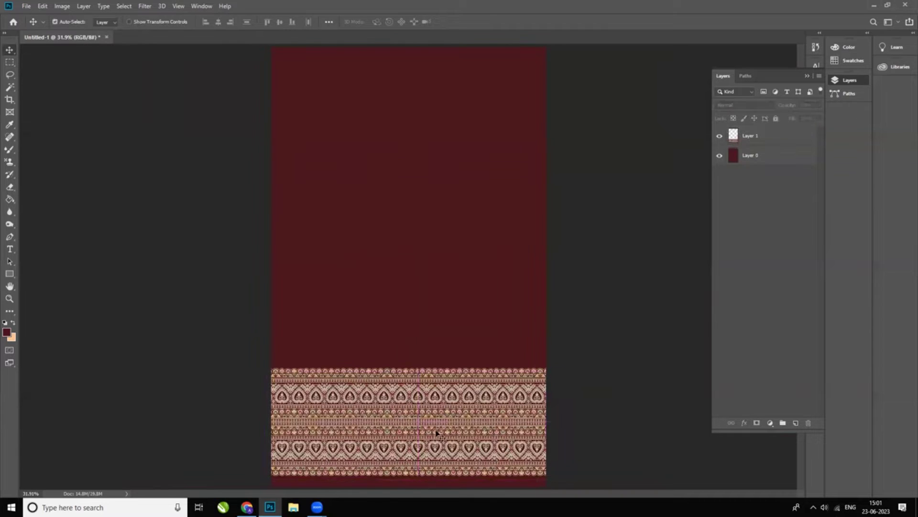
key(ctrl+plus)
key(ctrl+plus)
key(ctrl+plus)
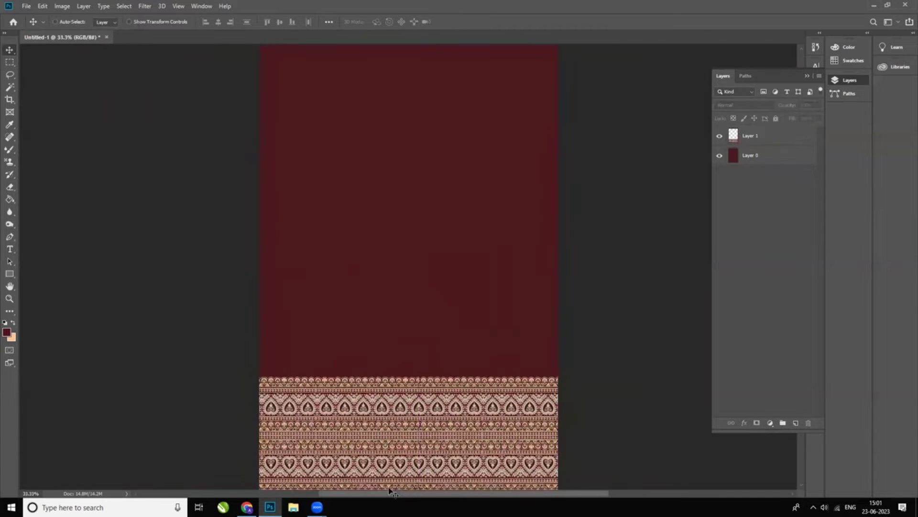
drag(417, 451, 412, 250)
scroll(422, 417, down, 3)
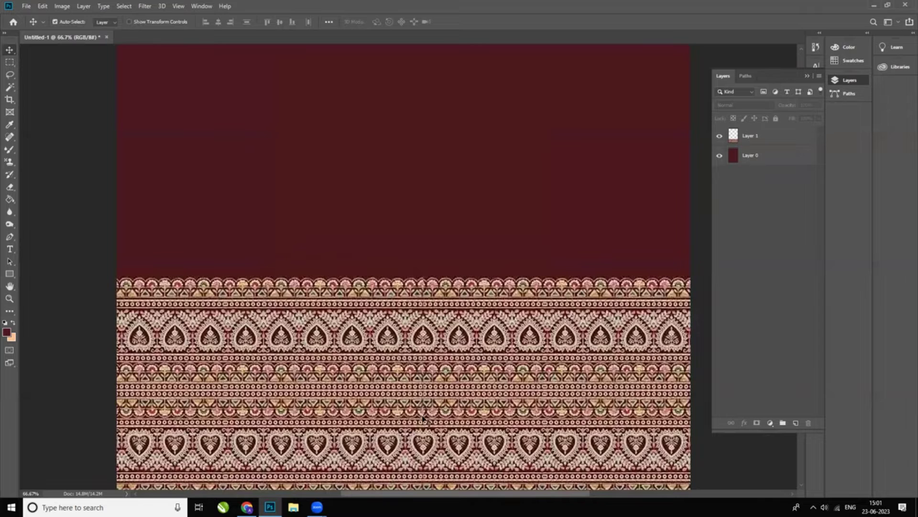
key(ctrl+plus)
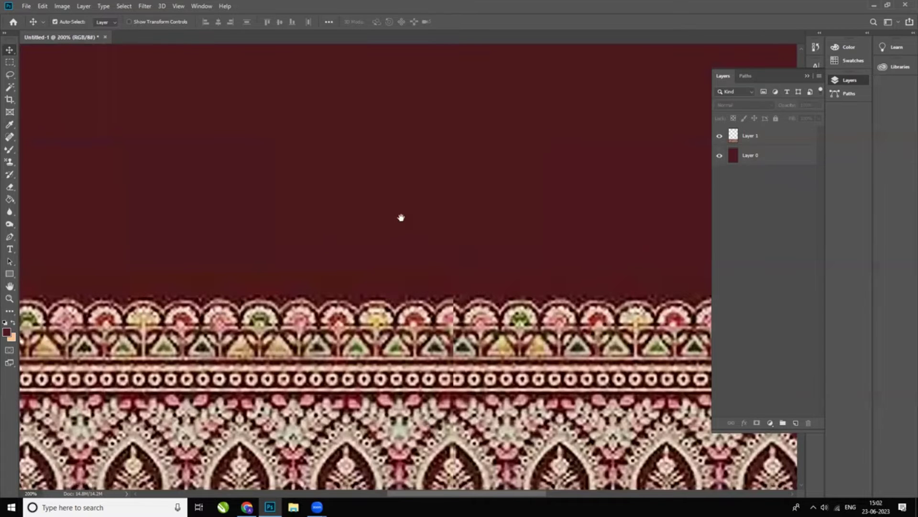
key(ctrl+plus)
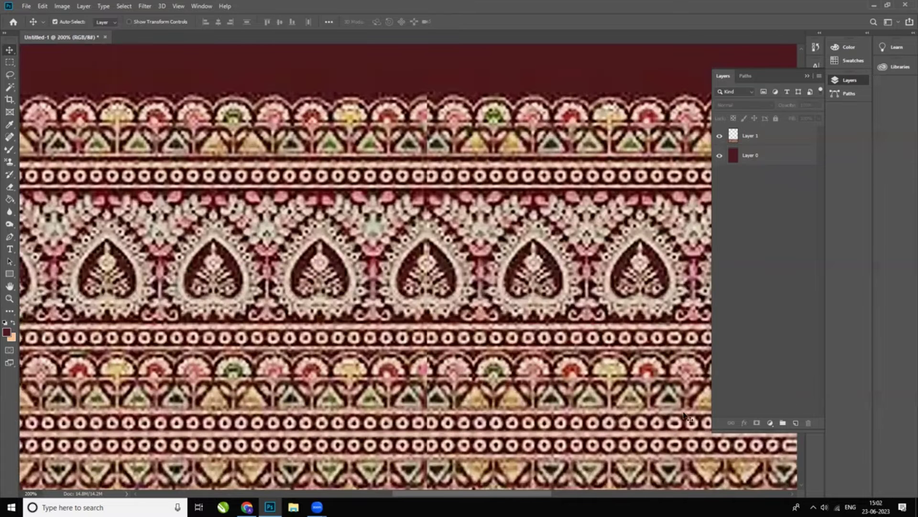
Step: Lasso one heart motif from the border, copy it, undo the trial paste, and reselect Layer 1
click(9, 75)
mouse_move(343, 325)
mouse_down()
mouse_move(363, 307)
mouse_move(369, 268)
mouse_move(340, 225)
mouse_move(319, 213)
mouse_move(286, 248)
mouse_move(275, 295)
mouse_move(294, 324)
mouse_move(346, 326)
mouse_up()
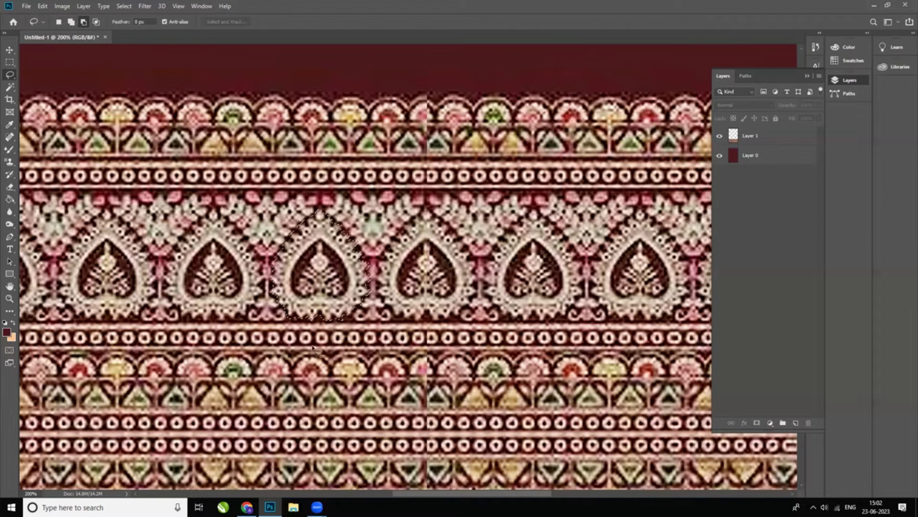
scroll(316, 347, up, 3)
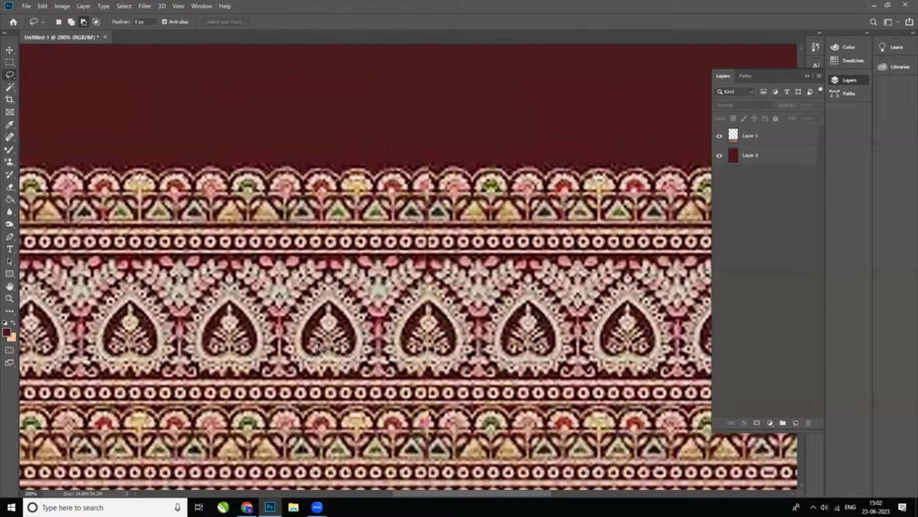
key(ctrl+0)
key(ctrl+v)
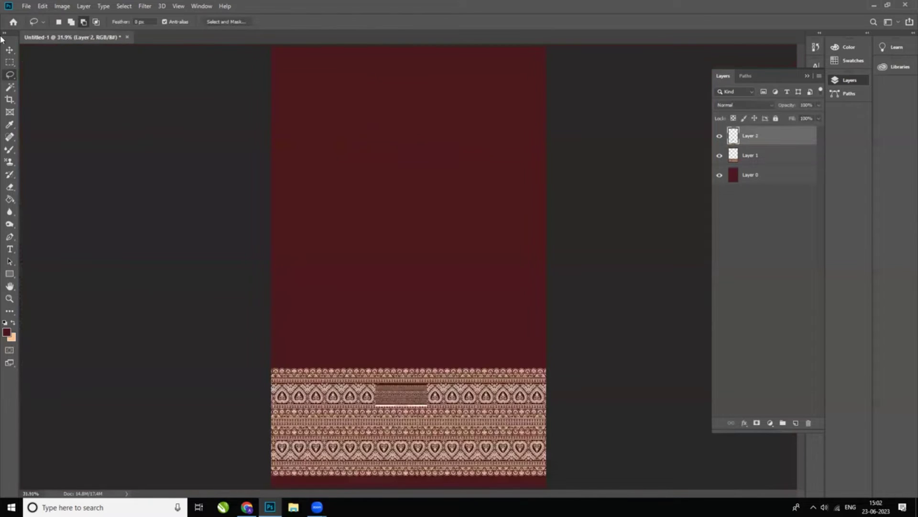
key(v)
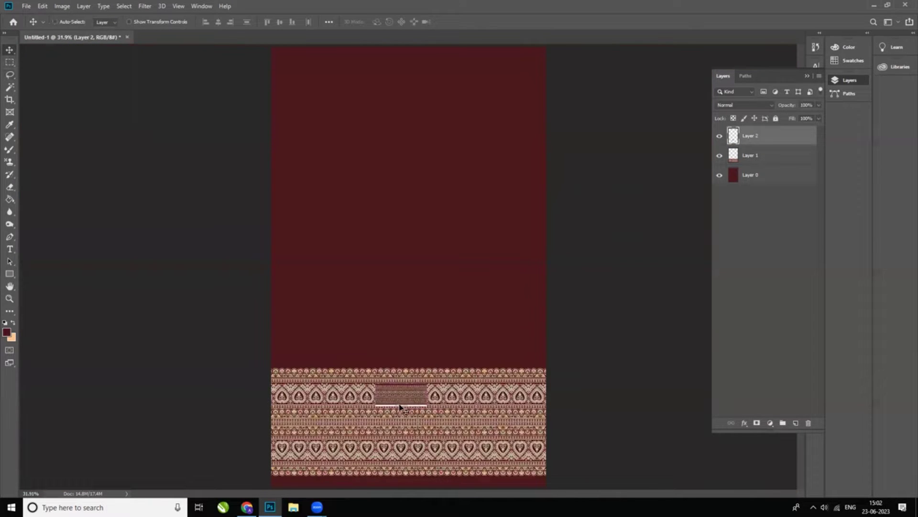
key(Delete)
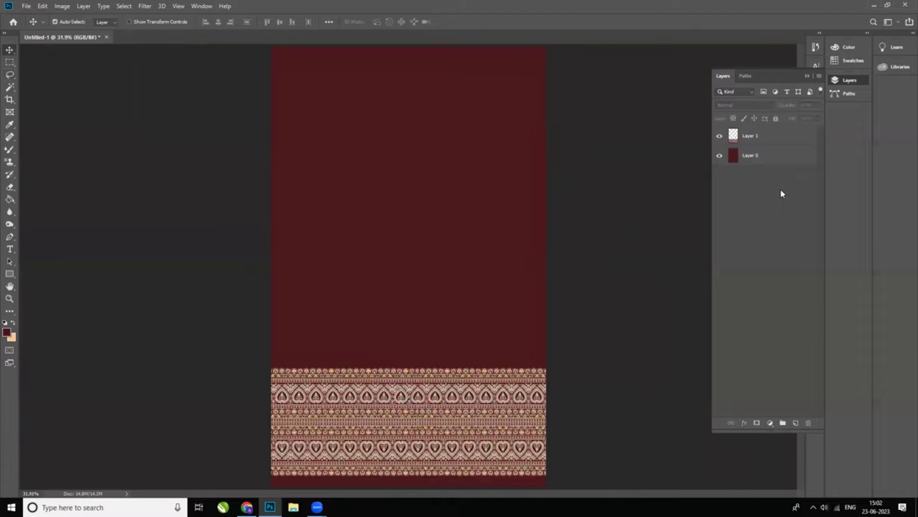
click(784, 138)
Step: Paste the heart motif as a new layer and move it to the panel's upper left
click(42, 5)
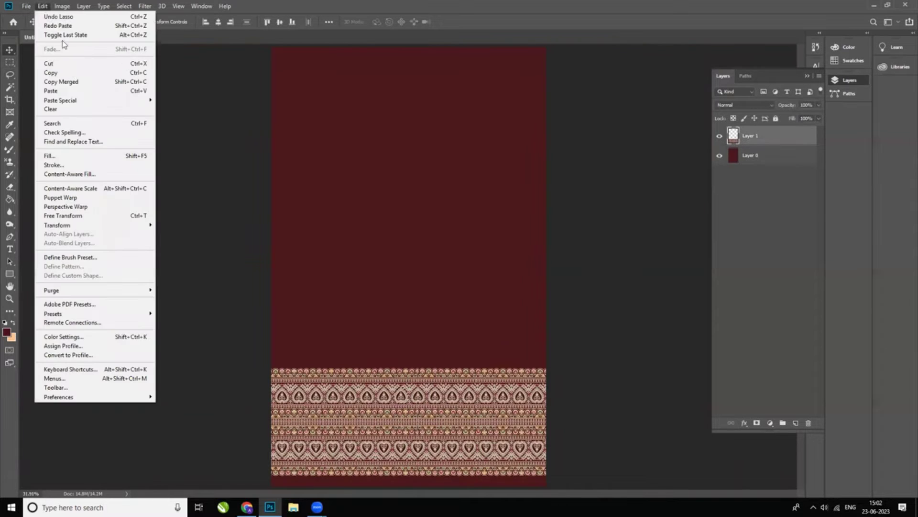
click(51, 90)
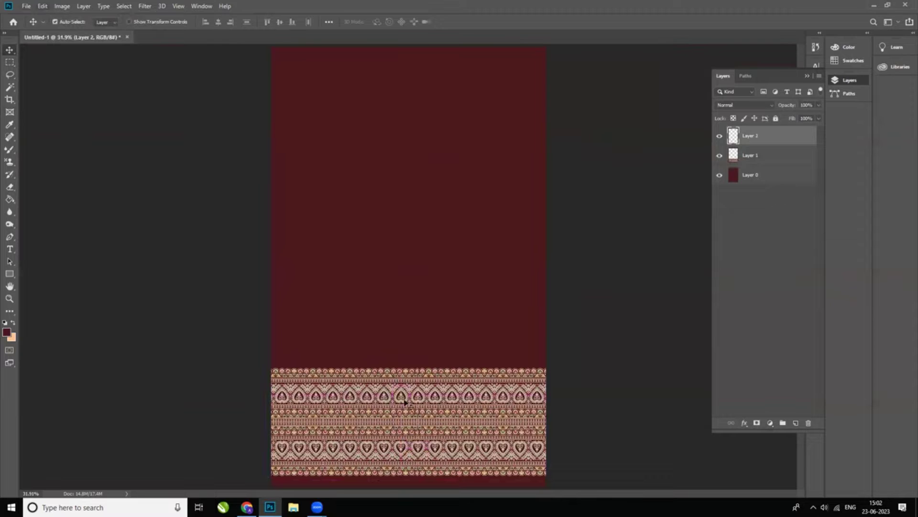
drag(404, 402, 341, 138)
key(ctrl)
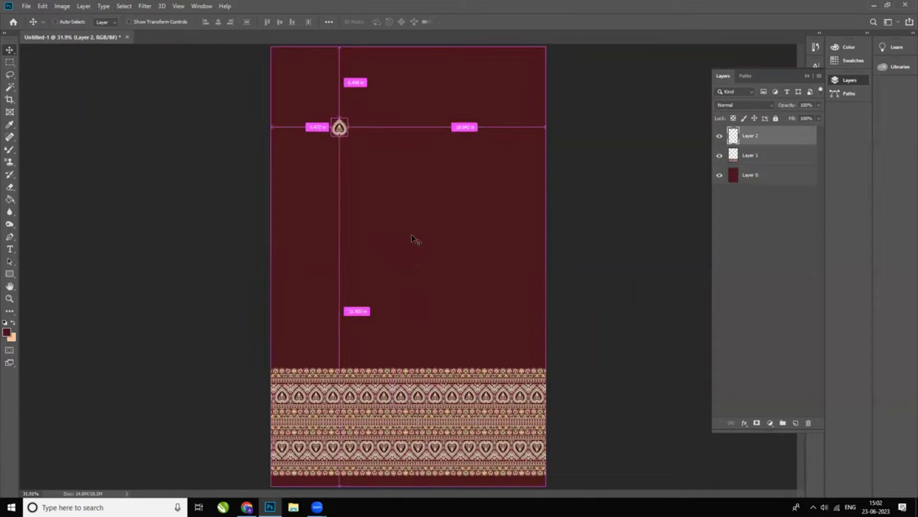
Step: Place a motif copy in the top-left corner, delete the extra middle motif, and nudge it lower
key(ctrl+t)
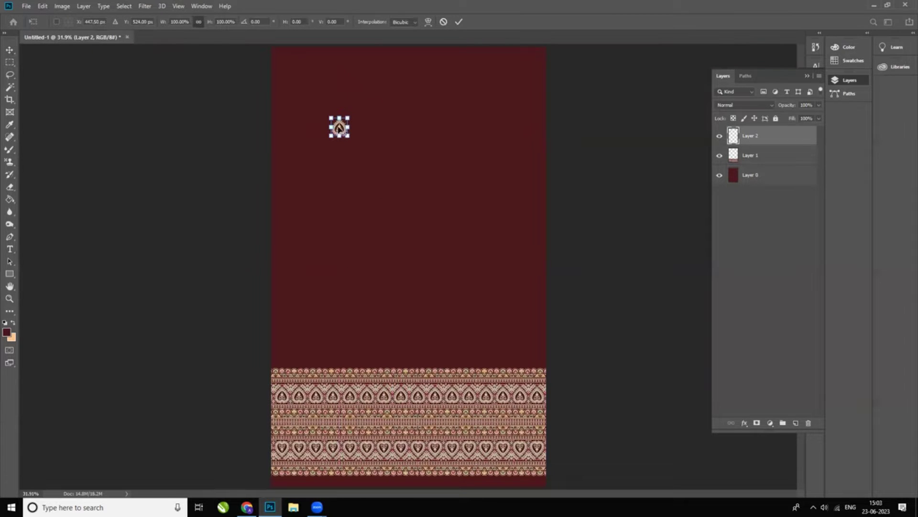
drag(339, 128, 380, 138)
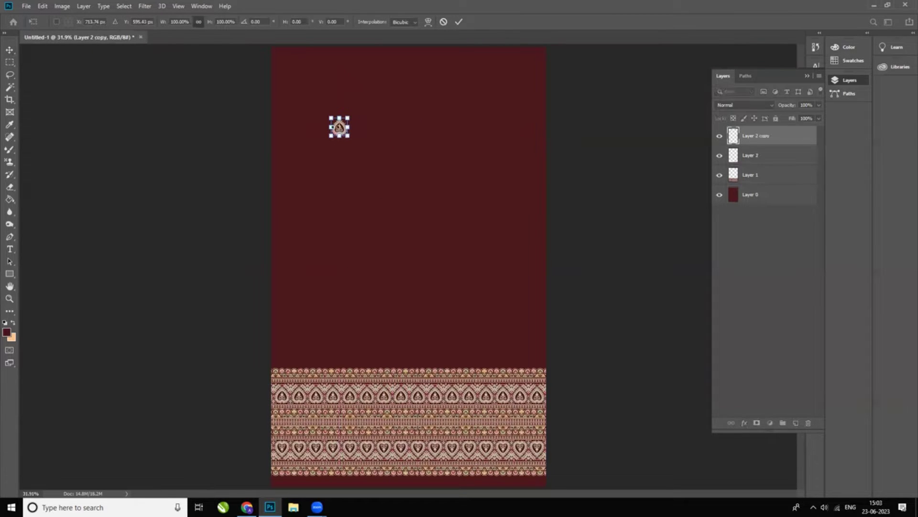
key(Return)
drag(341, 130, 288, 65)
click(340, 130)
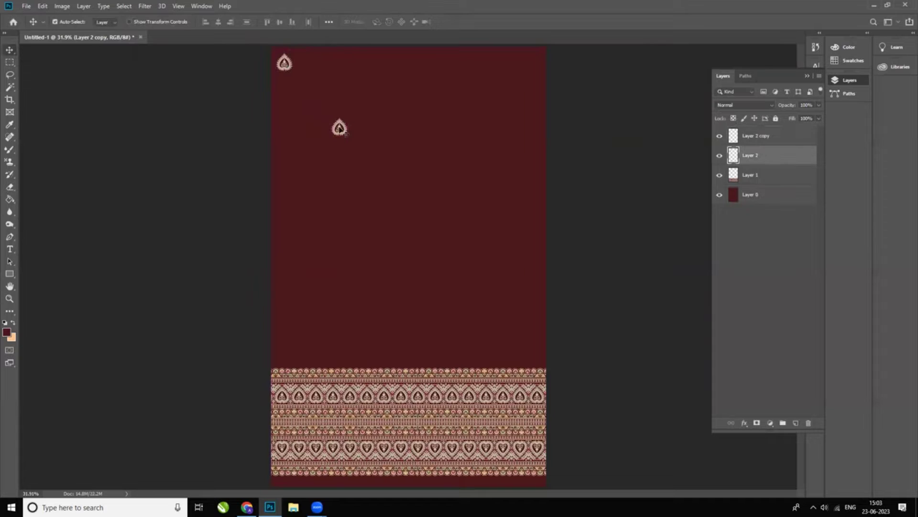
key(Delete)
click(285, 67)
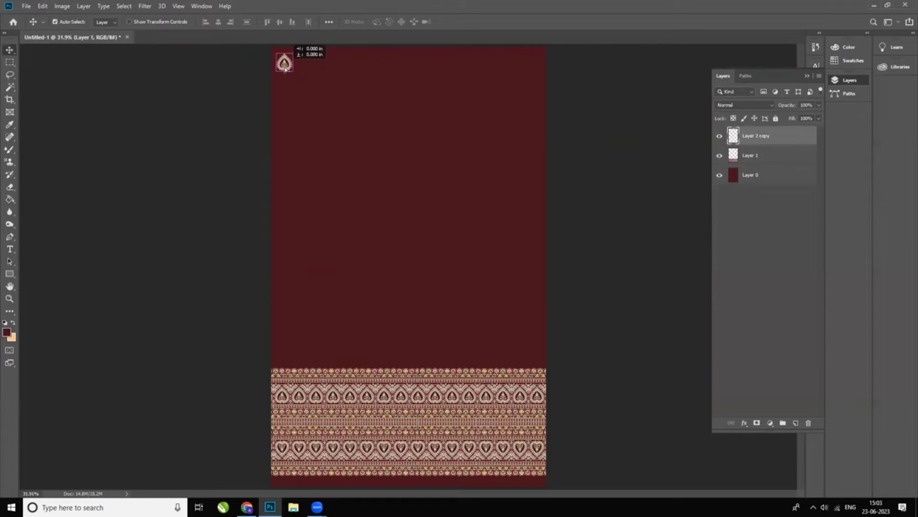
drag(285, 69, 286, 79)
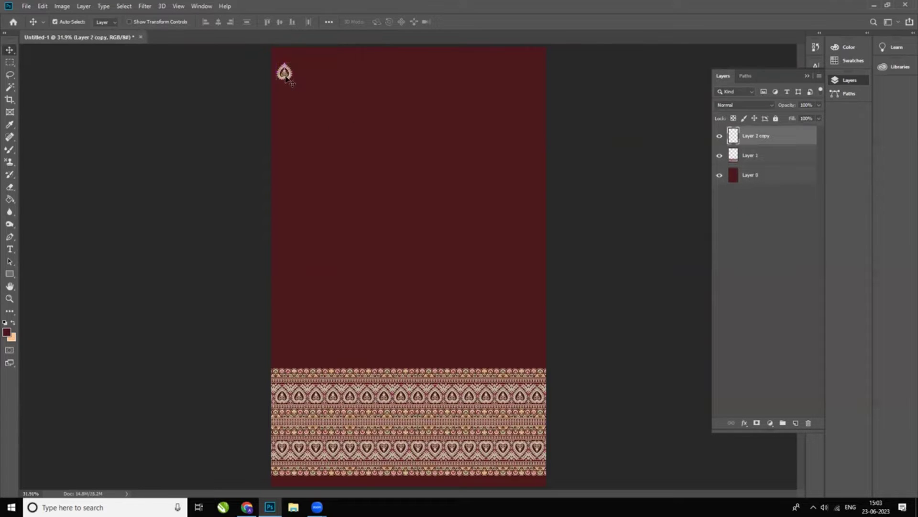
Step: Step-and-repeat the top-left motif rightward into a row of six, then merge the copies down
key(ctrl)
key(ctrl+t)
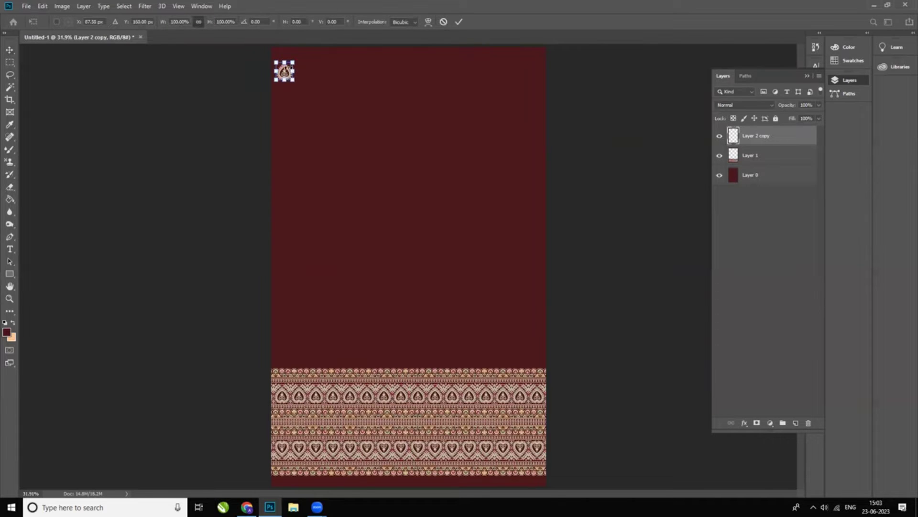
drag(285, 73, 333, 75)
key(Return)
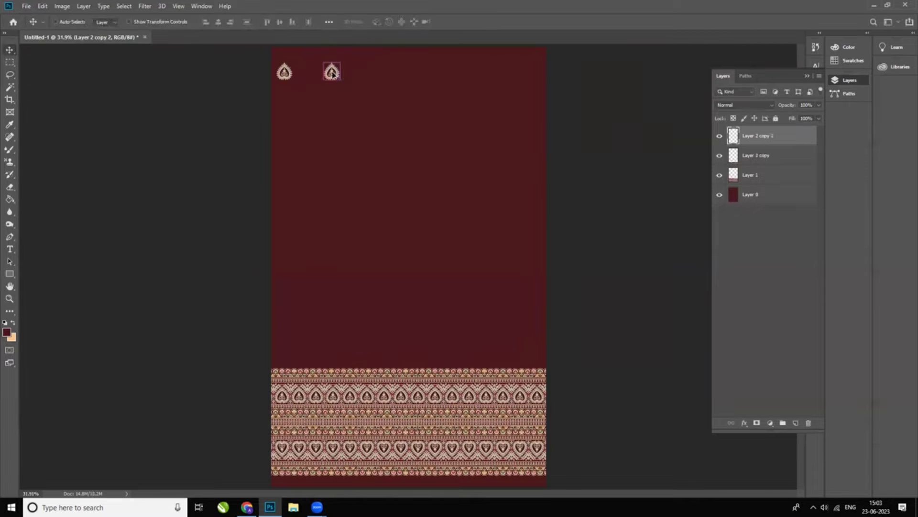
key(ctrl+shift+alt+t)
key(ctrl+shift+alt+t)
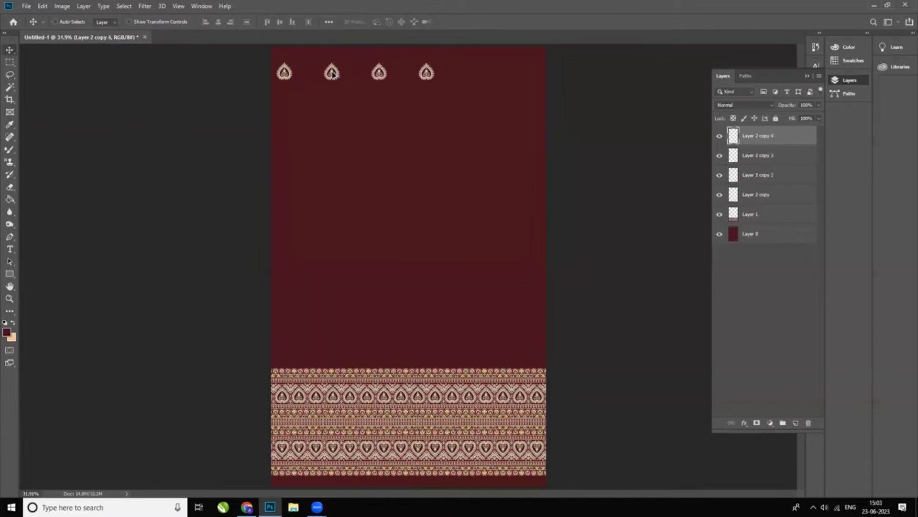
key(ctrl+shift+alt+t)
key(ctrl+shift+alt+t)
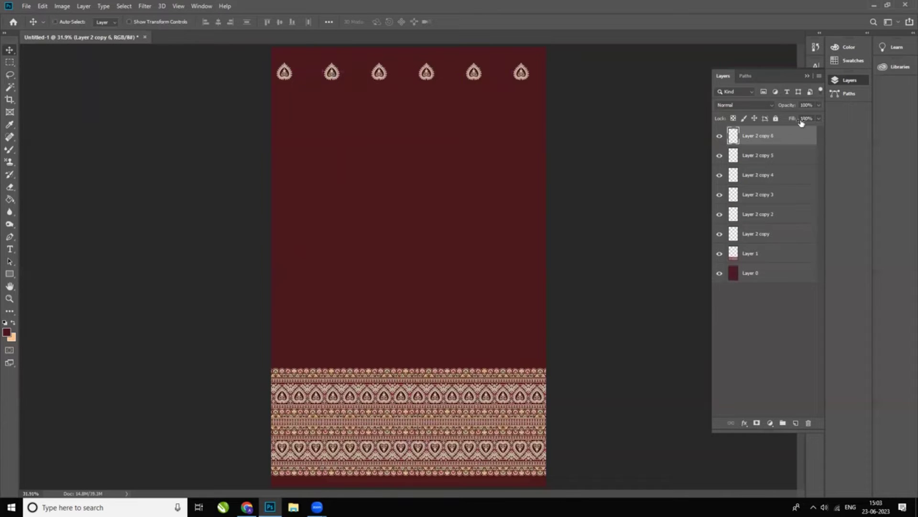
key(ctrl+e)
key(ctrl+e)
key(ctrl+e)
key(ctrl+e)
key(ctrl+e)
key(ctrl+e)
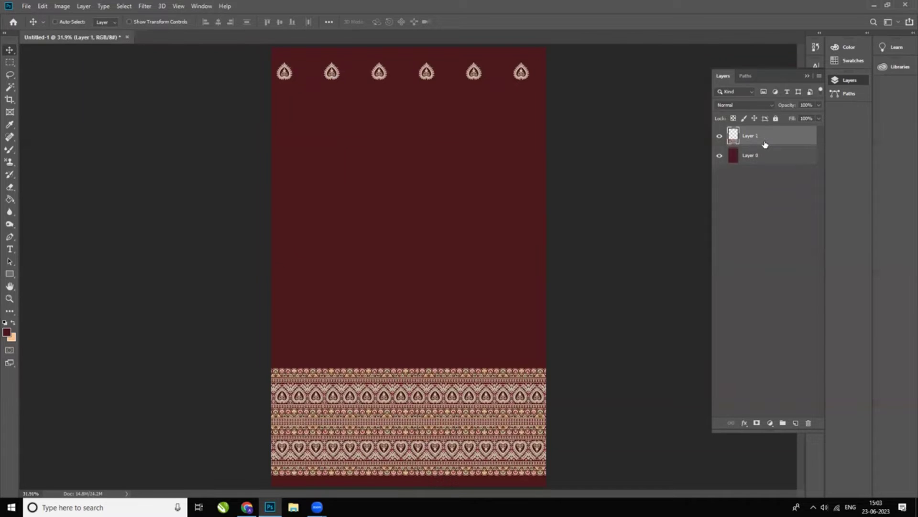
Step: Undo the merge and try, then undo, an offset duplicate of the motif row
key(ctrl+z)
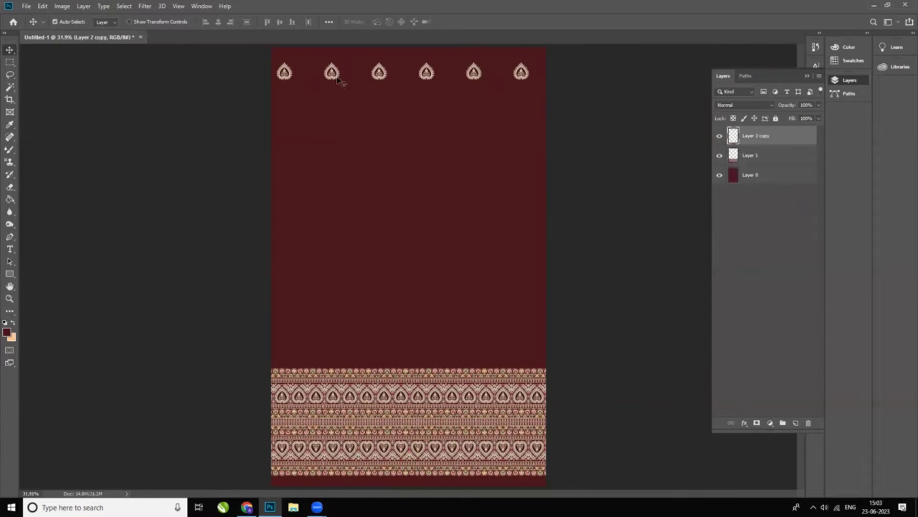
drag(337, 82, 358, 109)
key(ctrl+j)
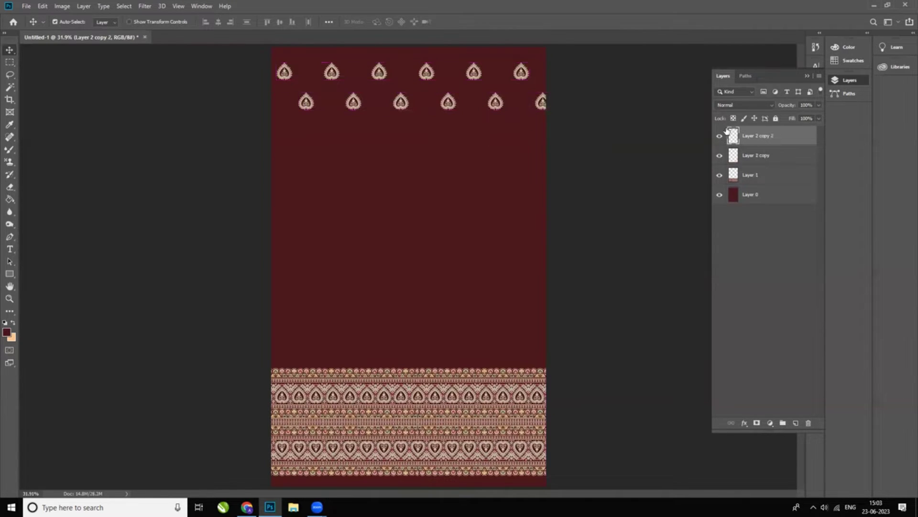
key(ctrl+z)
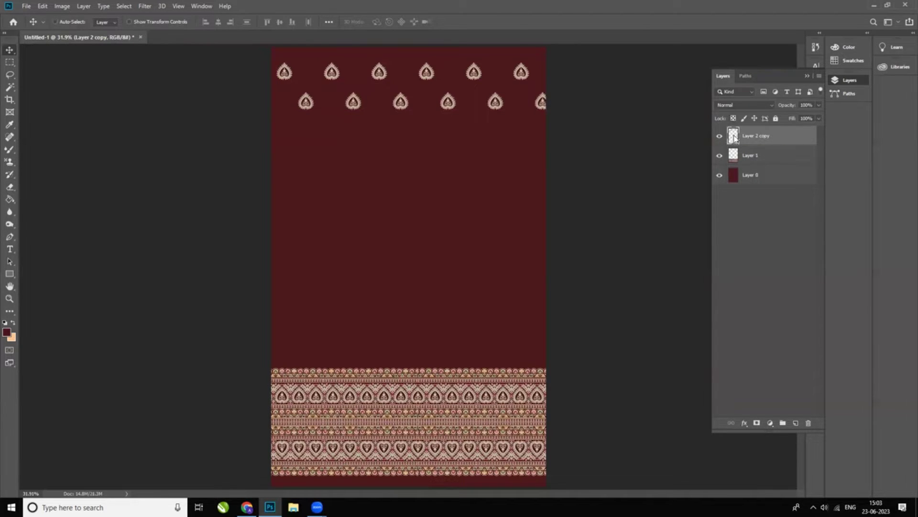
Step: Repeat the motif rows downward in half-drop offsets to the border and merge them into one layer
ctrl+click(735, 138)
key(ctrl+t)
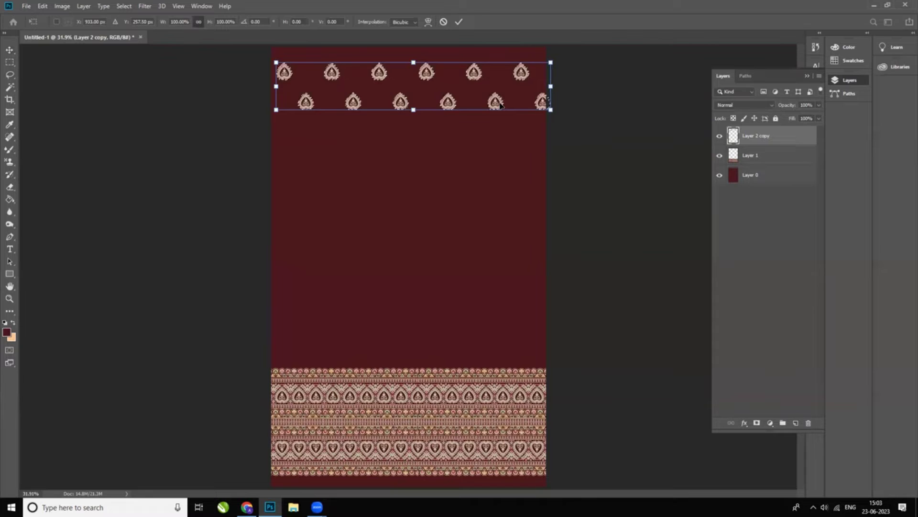
drag(500, 104, 493, 168)
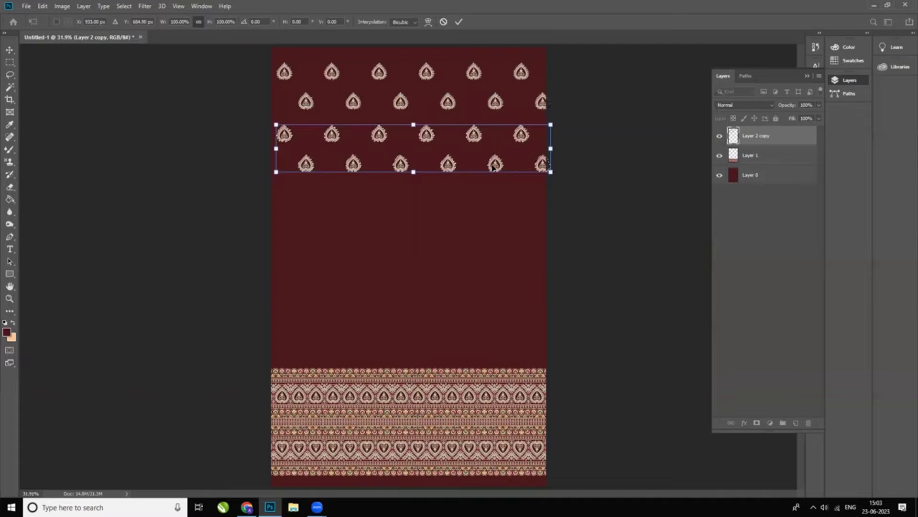
key(Return)
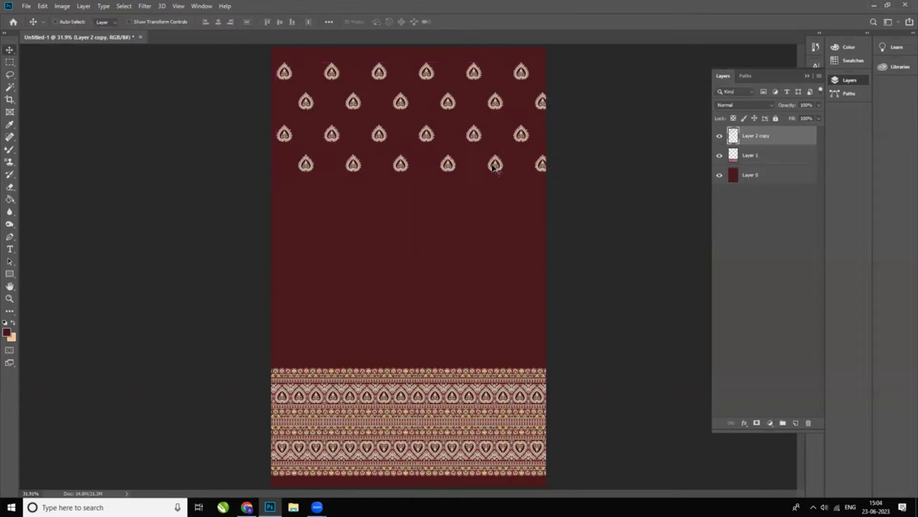
key(ctrl+shift+alt+t)
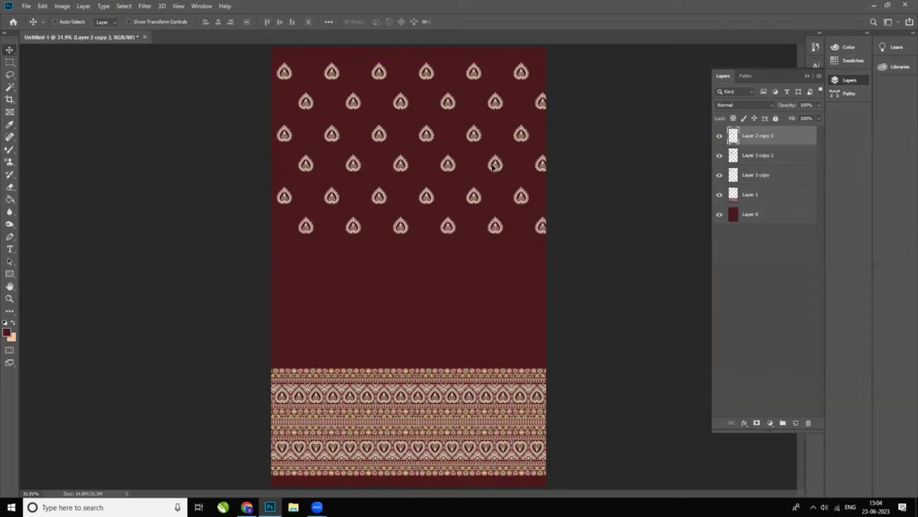
key(ctrl+shift+alt+t)
key(ctrl+shift+alt+t)
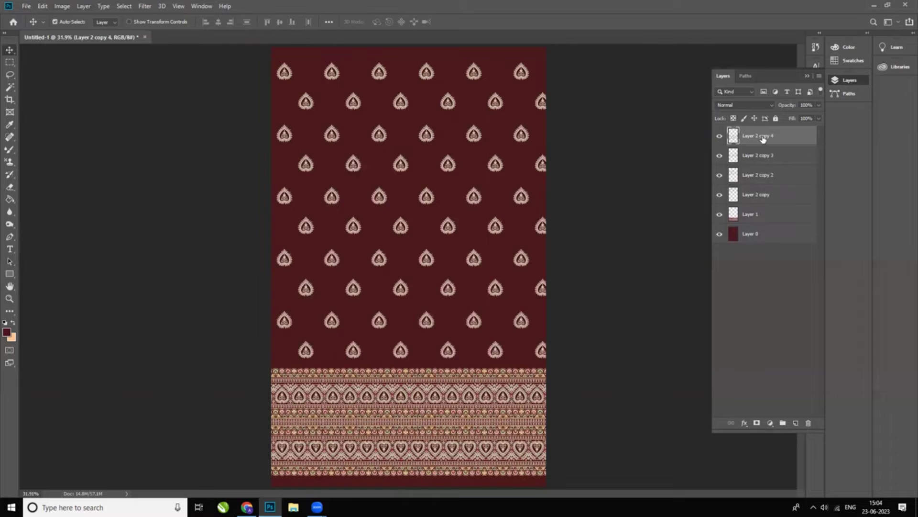
key(ctrl+e)
key(ctrl+e)
key(ctrl+e)
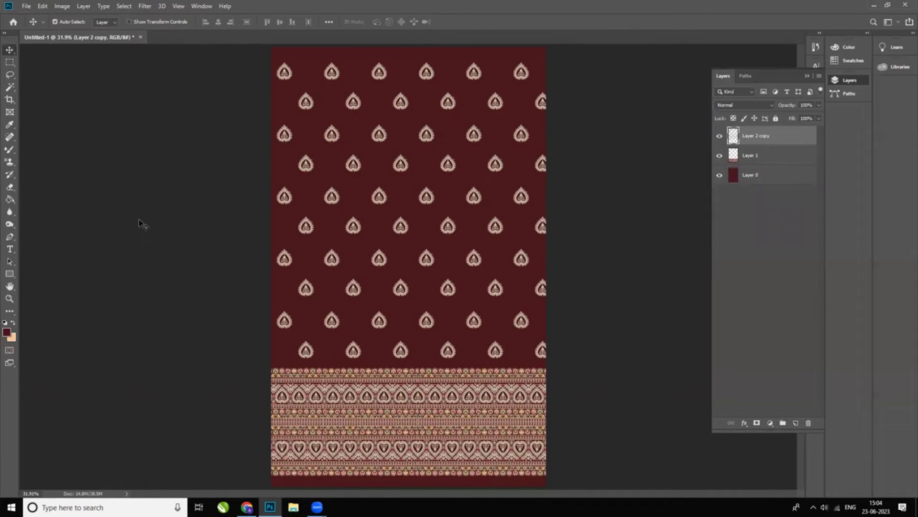
drag(13, 74, 48, 84)
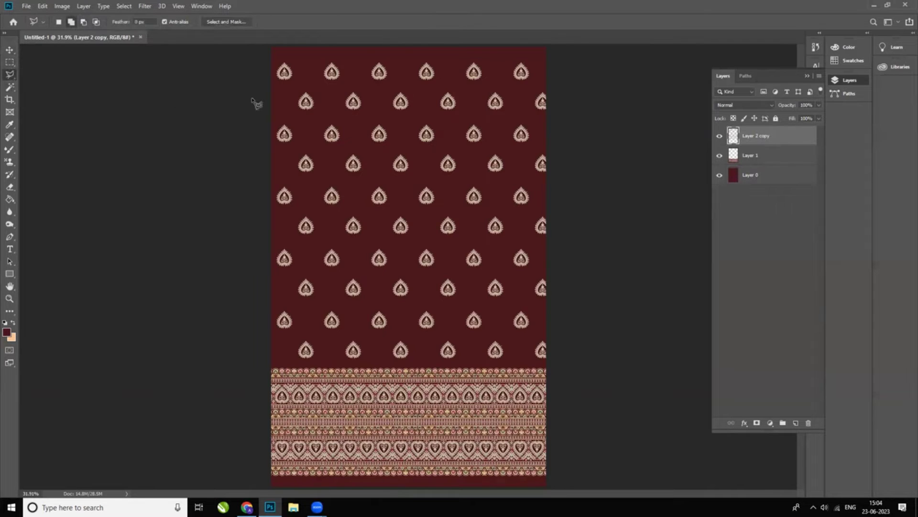
Step: Outline a trapezoid with the Polygonal Lasso, from a small top edge down to both bottom corners
click(378, 47)
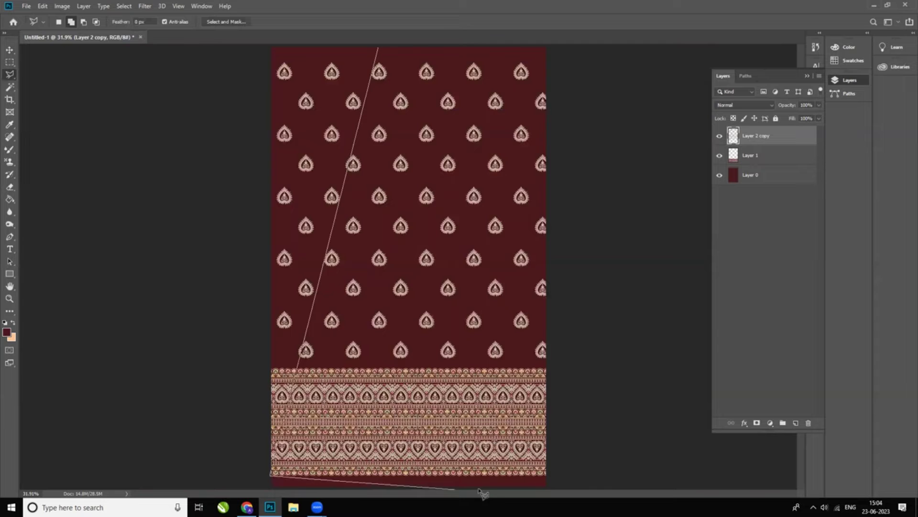
click(270, 475)
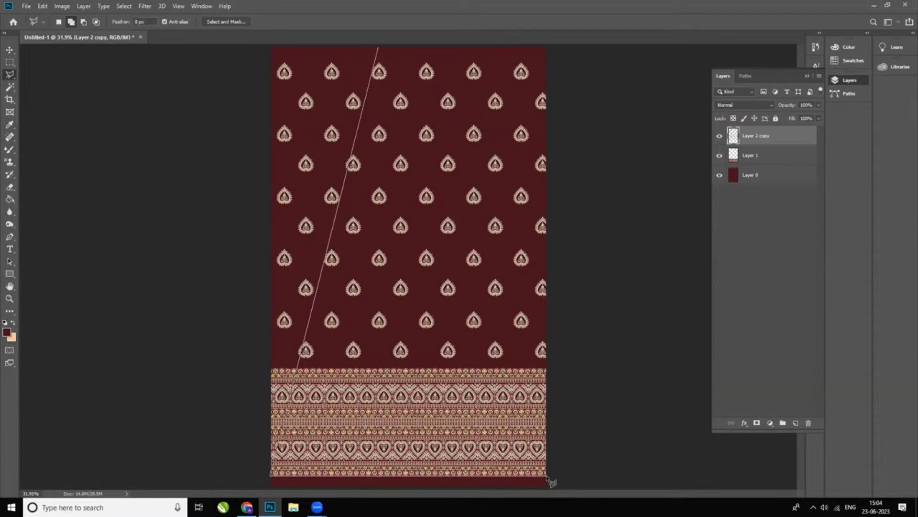
click(547, 476)
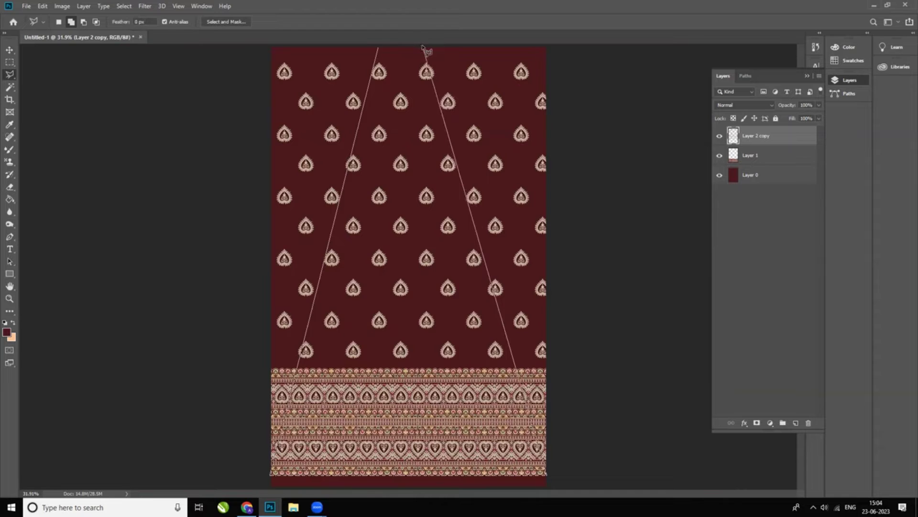
click(422, 46)
click(381, 50)
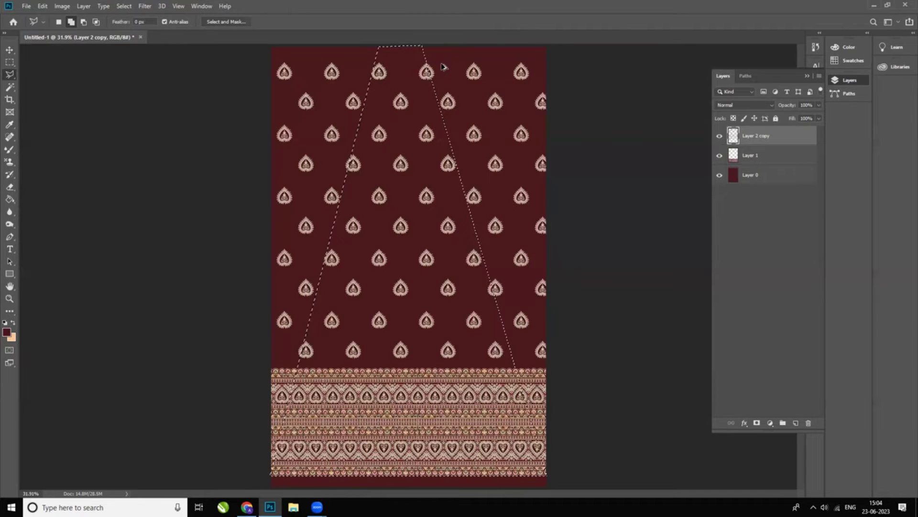
Step: Invert the trapezoid selection so it covers both sides outside the panel shape
key(ctrl+alt+shift+i)
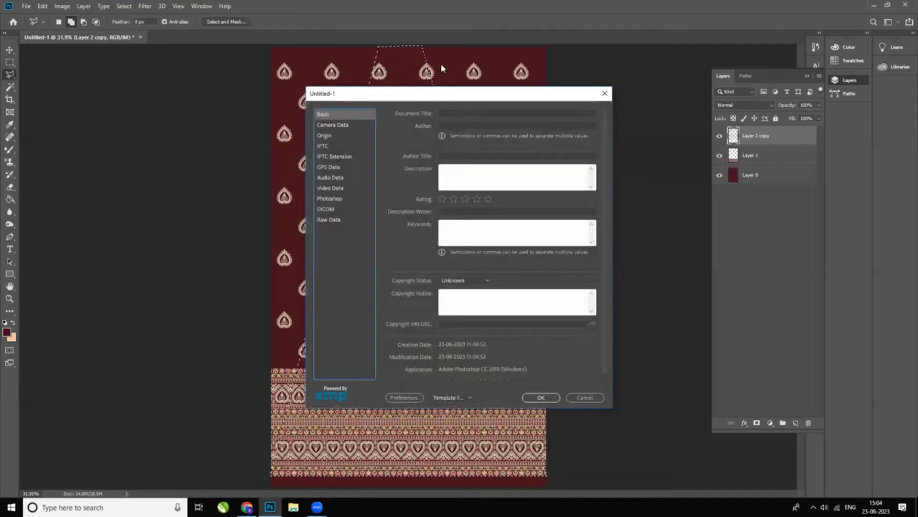
click(599, 399)
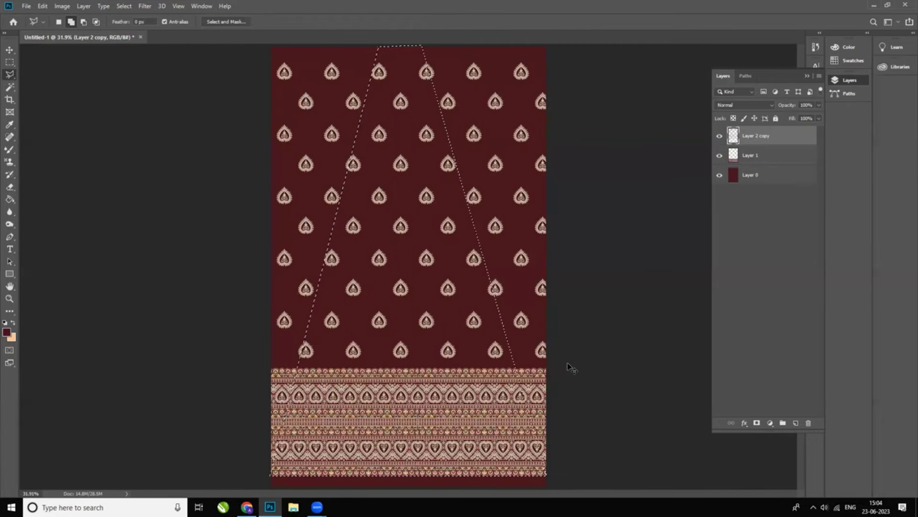
key(ctrl+shift+i)
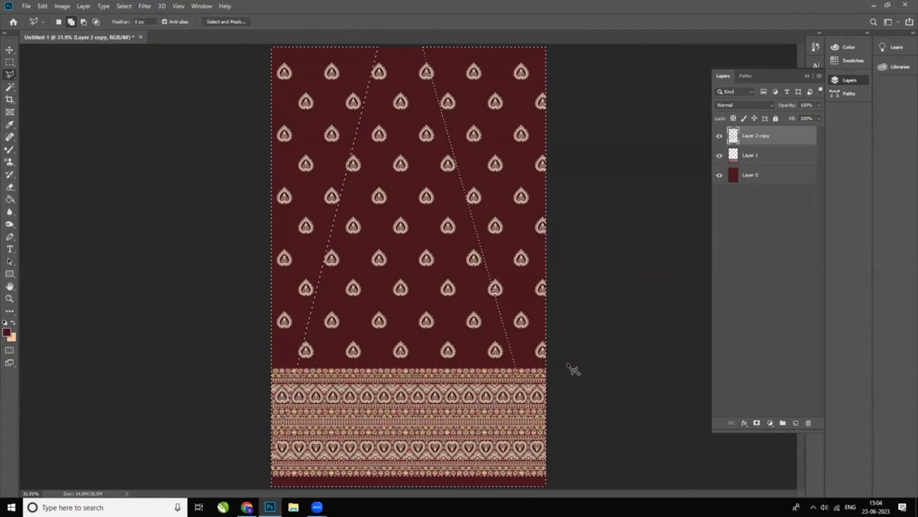
Step: Delete everything outside the trapezoid on the motif layer, Layer 1 and the maroon Layer 0
key(Delete)
click(774, 157)
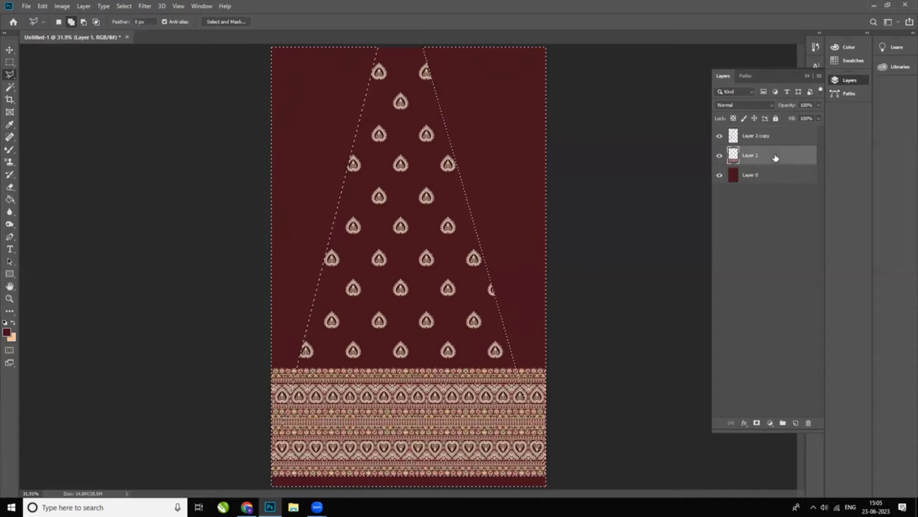
key(Delete)
key(ctrl+d)
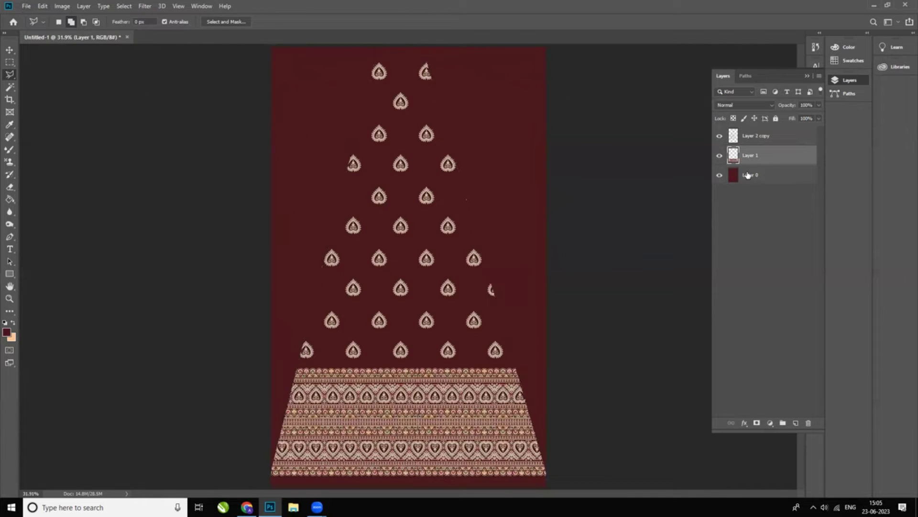
key(ctrl+shift+d)
click(782, 176)
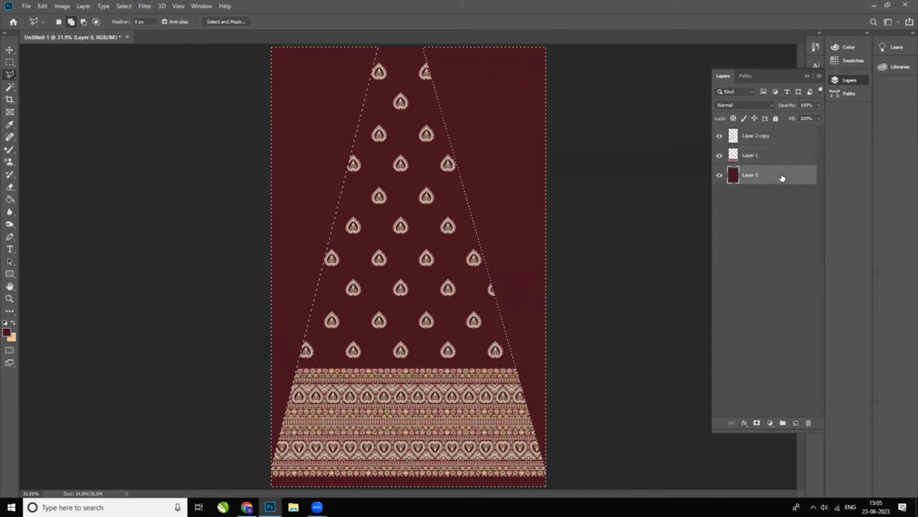
key(Delete)
key(ctrl+d)
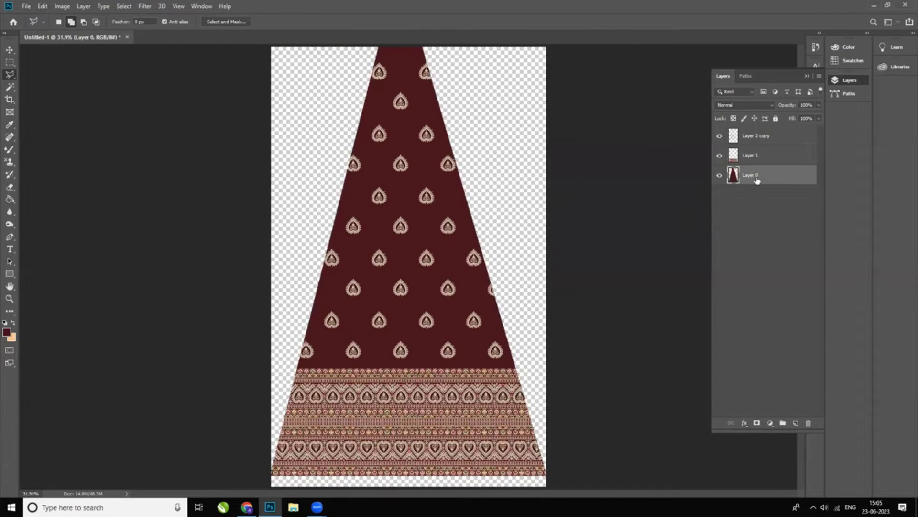
Step: Select a thin rectangular strip across the border band on Layer 1
click(12, 63)
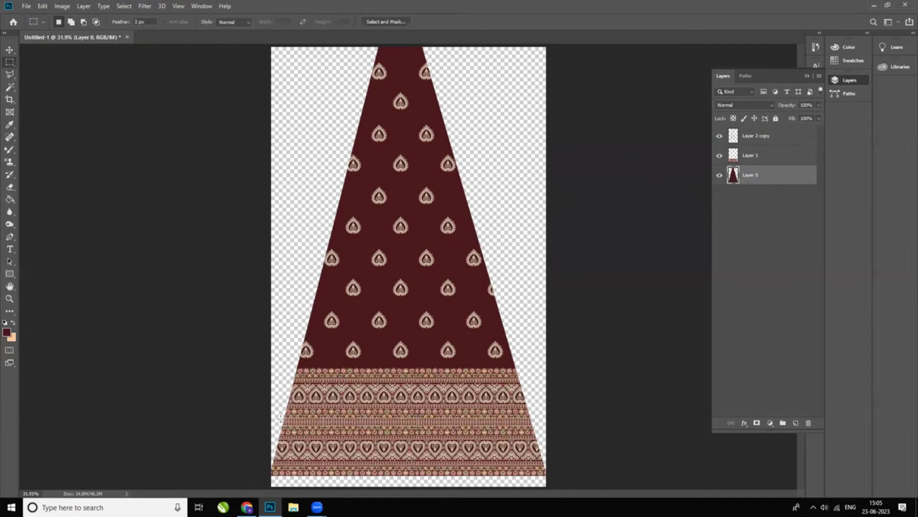
drag(280, 418, 545, 421)
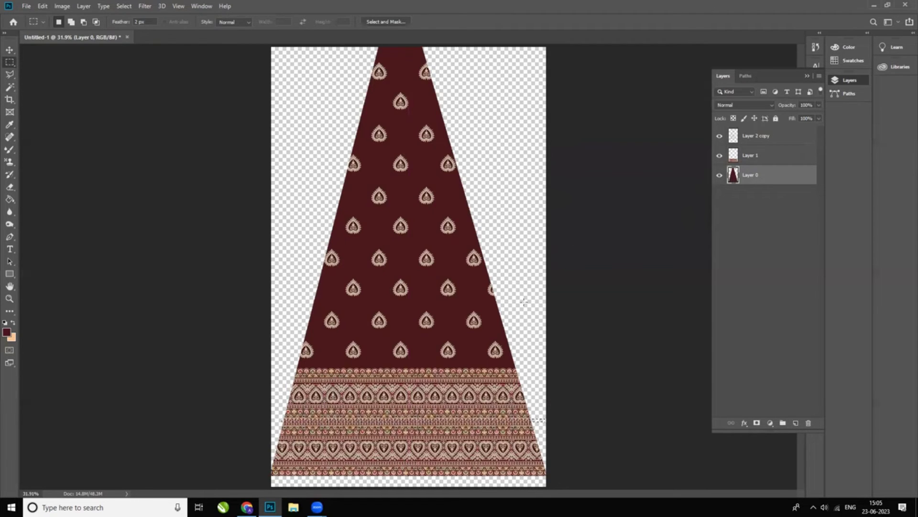
click(755, 158)
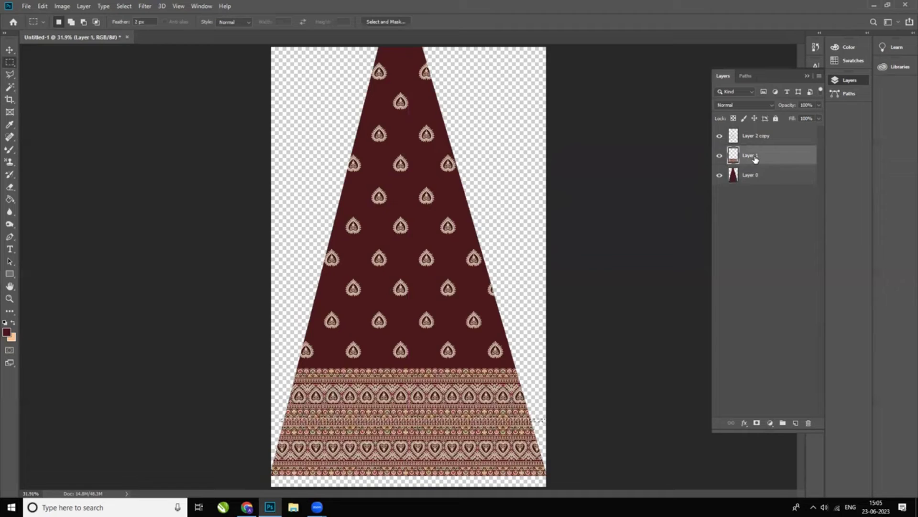
Step: Copy the border strip to Layer 2 and angle it along the left slope from apex to border
key(ctrl+j)
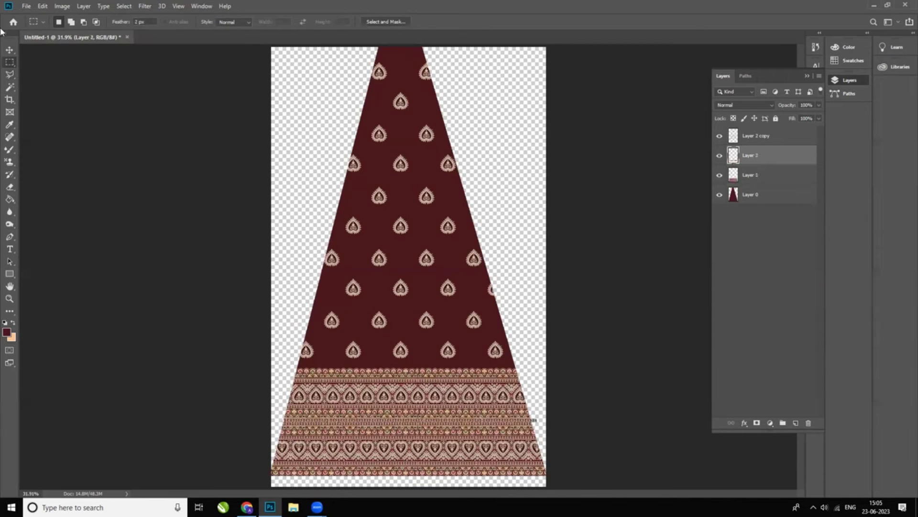
click(10, 49)
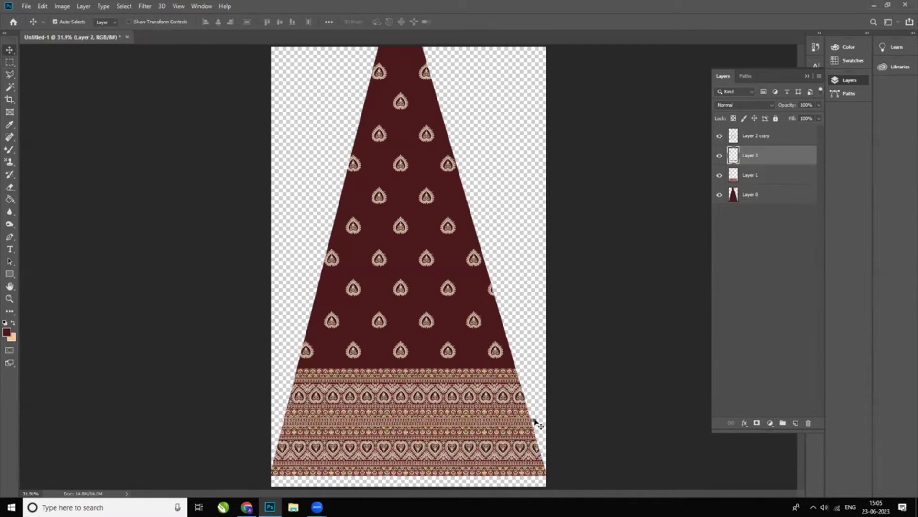
drag(537, 424, 422, 160)
key(ctrl+t)
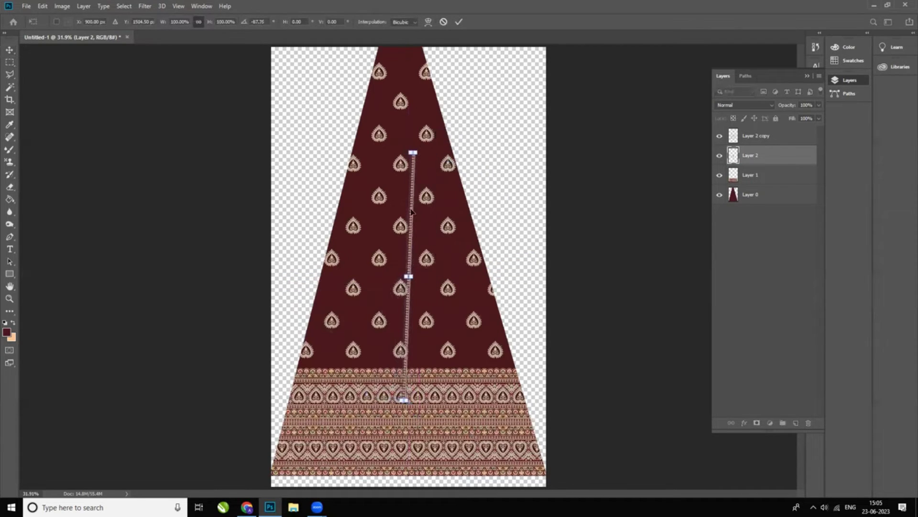
drag(411, 212, 384, 108)
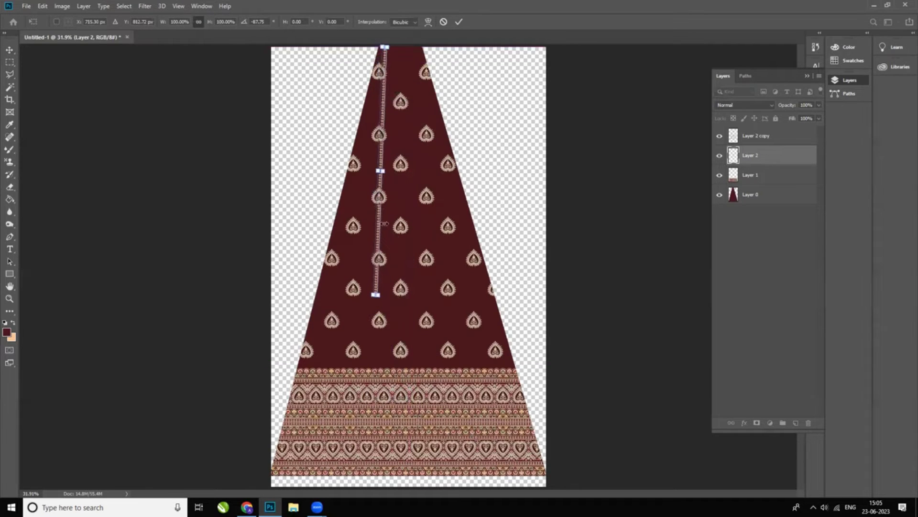
drag(385, 302, 371, 287)
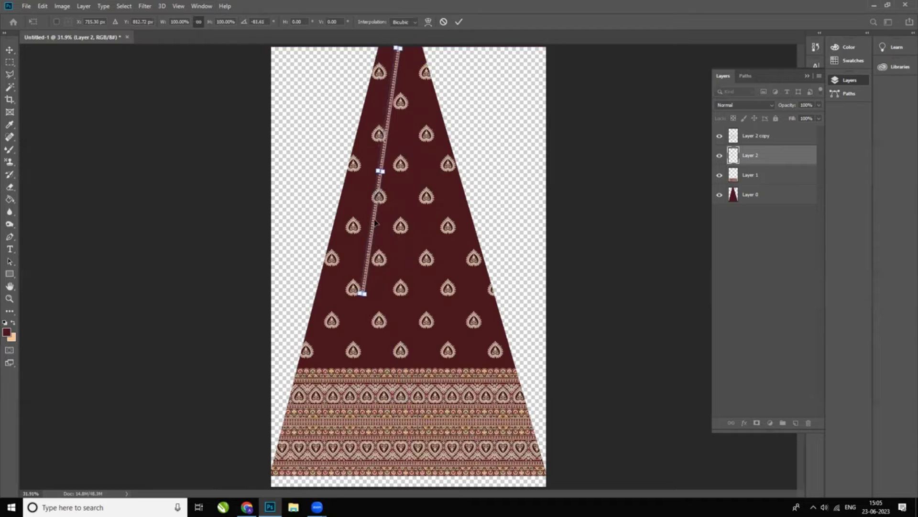
drag(370, 218, 362, 217)
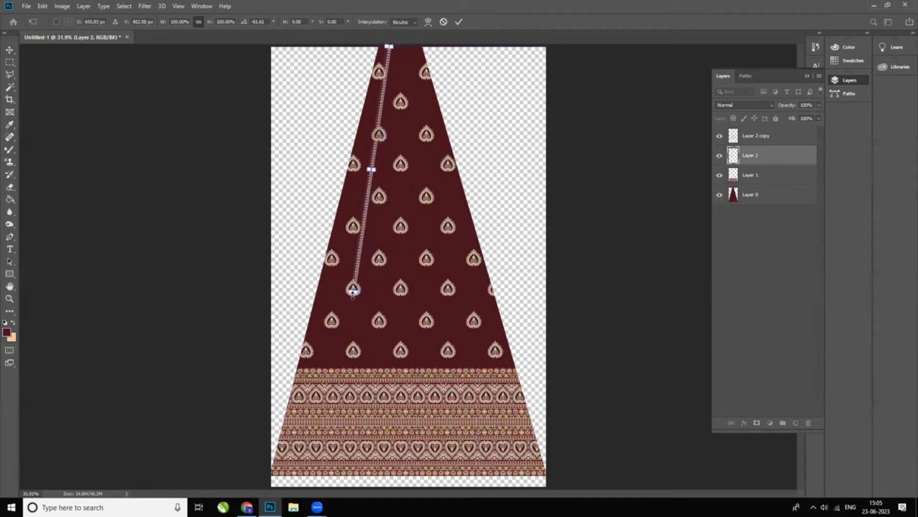
drag(353, 291, 339, 367)
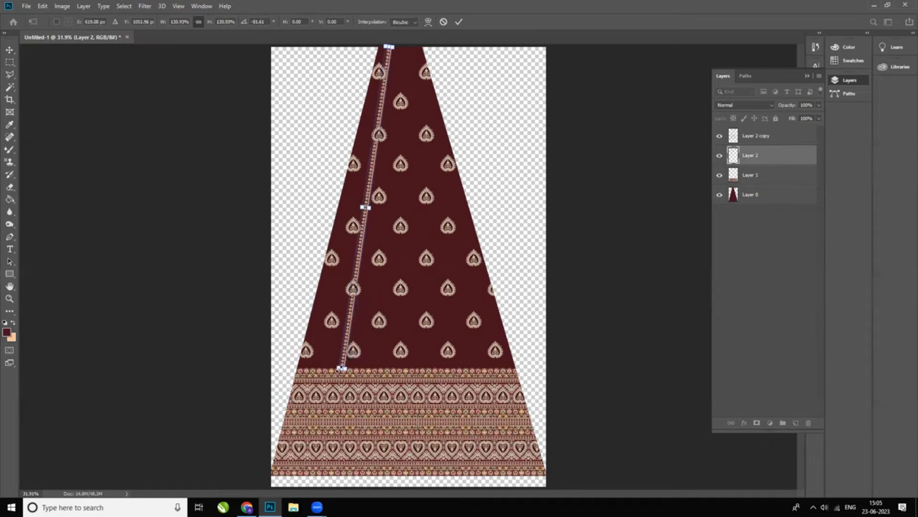
key(Return)
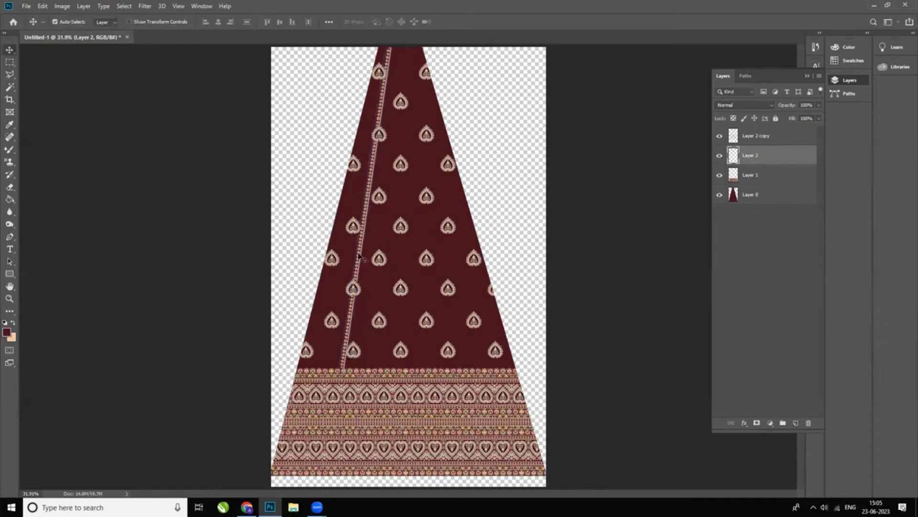
Step: Duplicate the stripe, flip it horizontally and position it along the right slope
drag(359, 257, 401, 256)
key(ctrl+t)
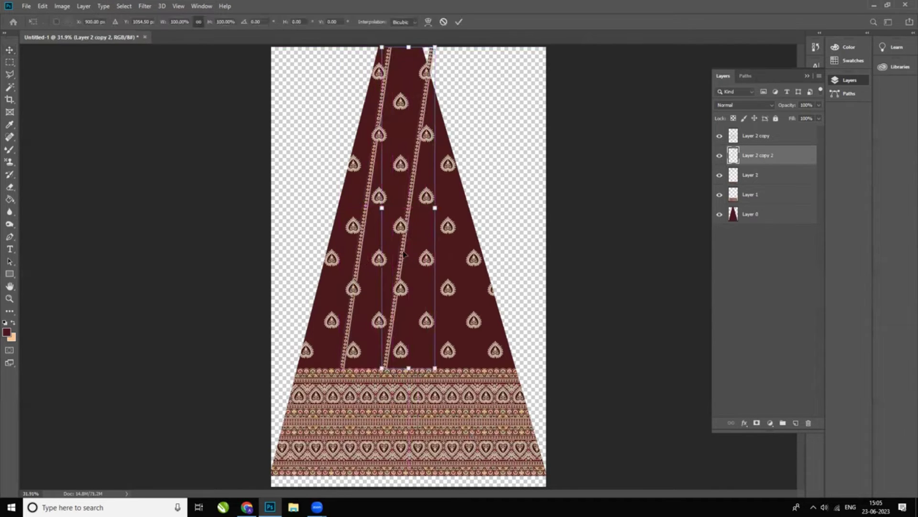
right_click(404, 254)
click(433, 369)
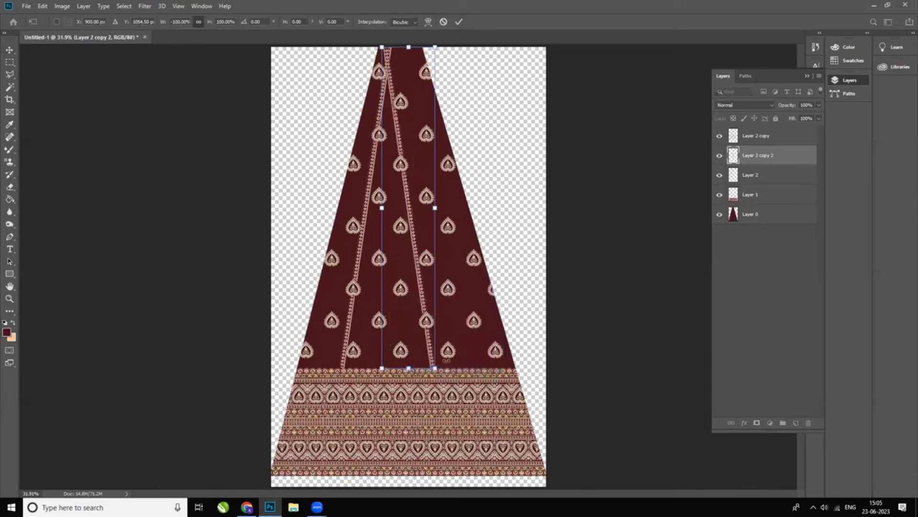
drag(414, 245, 437, 245)
drag(437, 243, 437, 243)
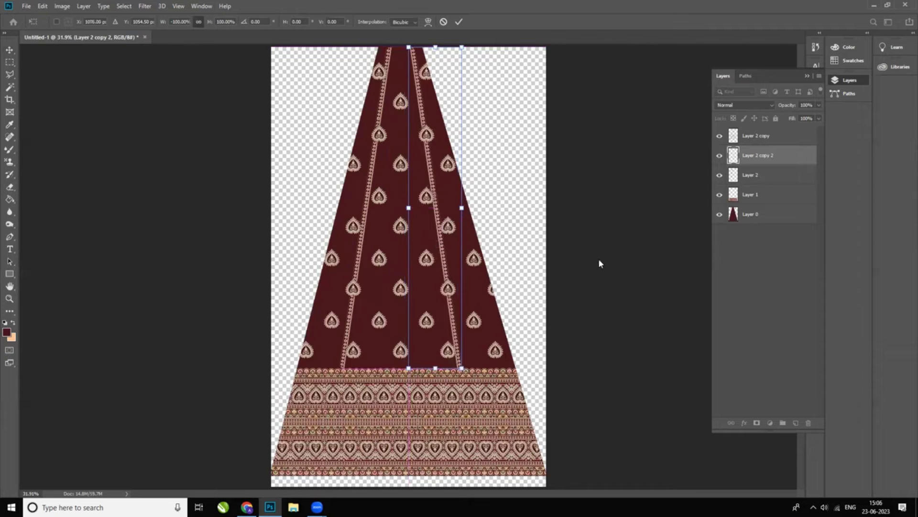
key(Return)
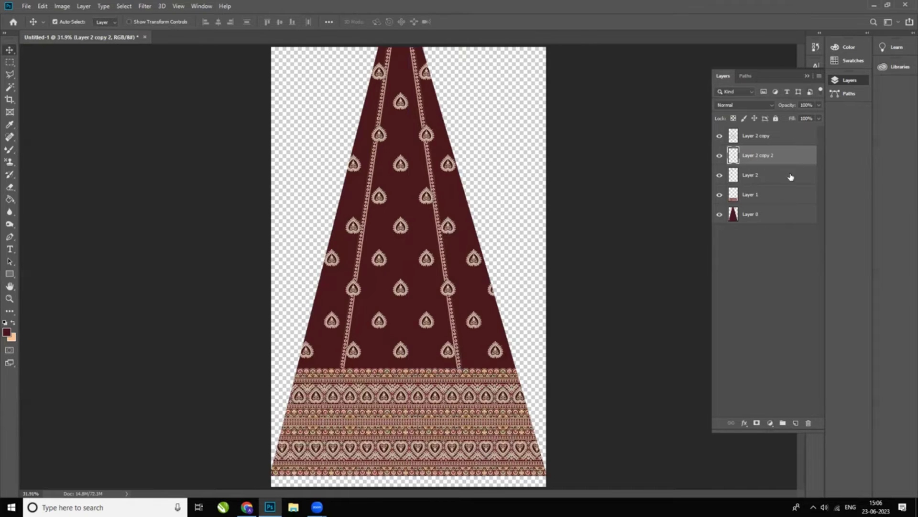
Step: Open the Liquify filter on Layer 1, the border band
click(770, 196)
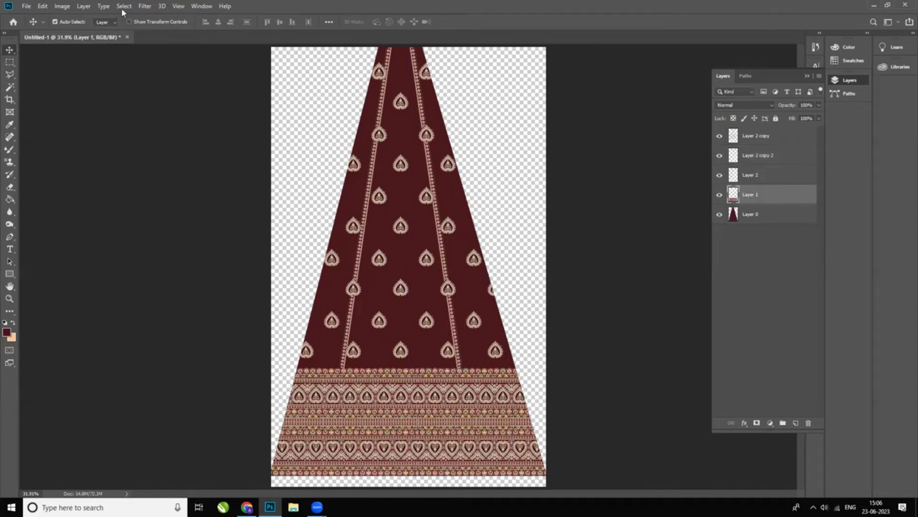
click(147, 6)
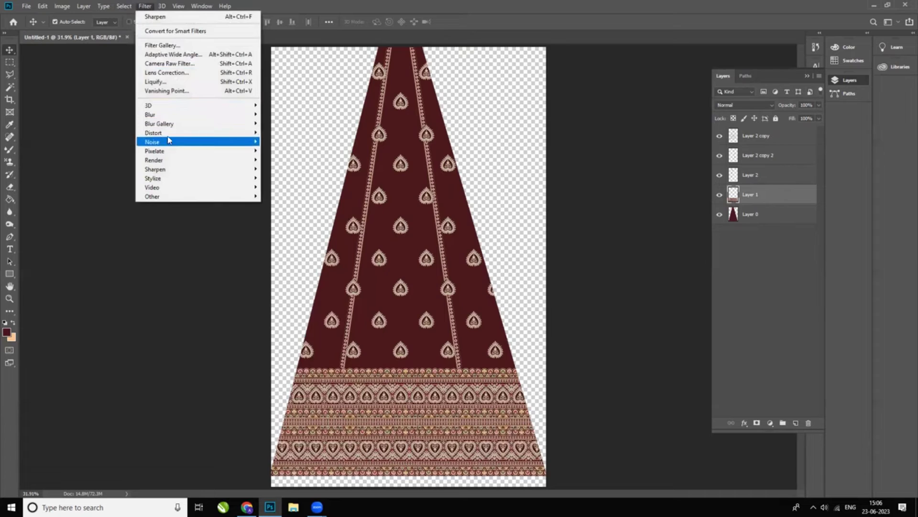
click(426, 227)
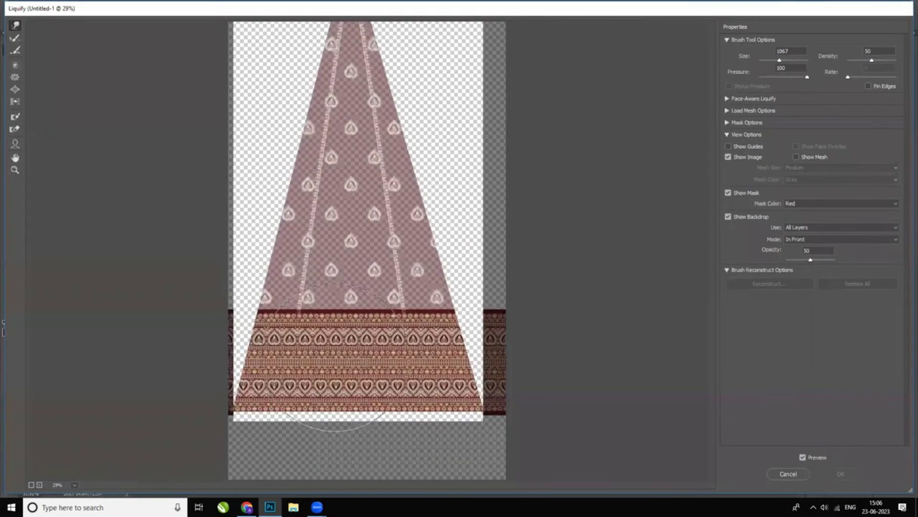
Step: Forward Warp the border band into an arc with a size 3176 brush and apply Liquify
drag(344, 357, 343, 349)
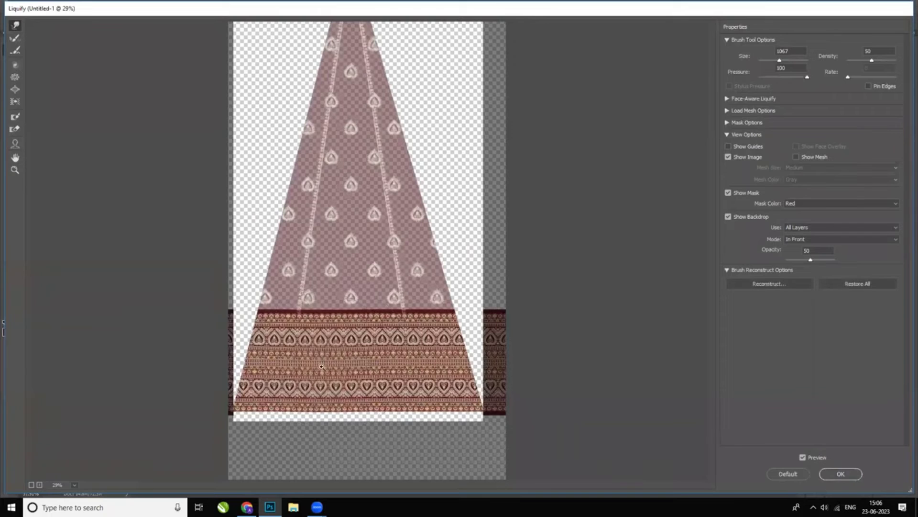
key(ctrl+alt+z)
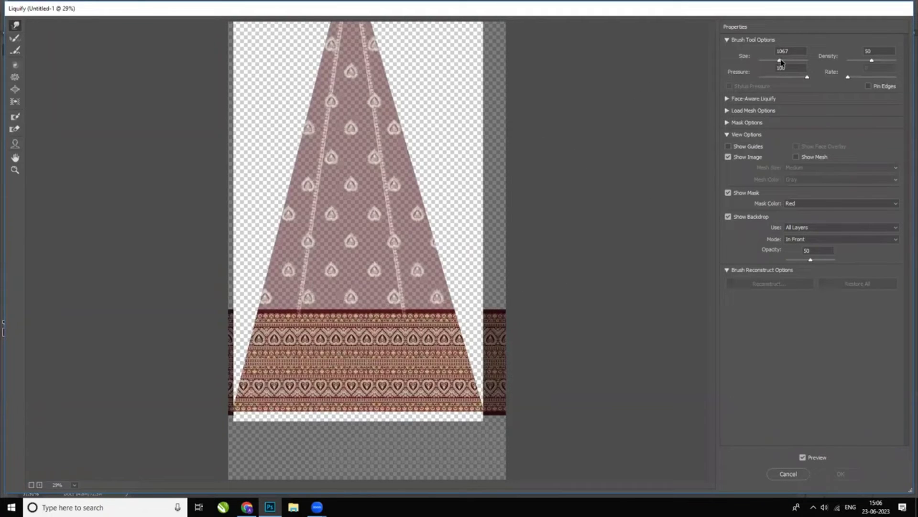
drag(783, 63, 789, 62)
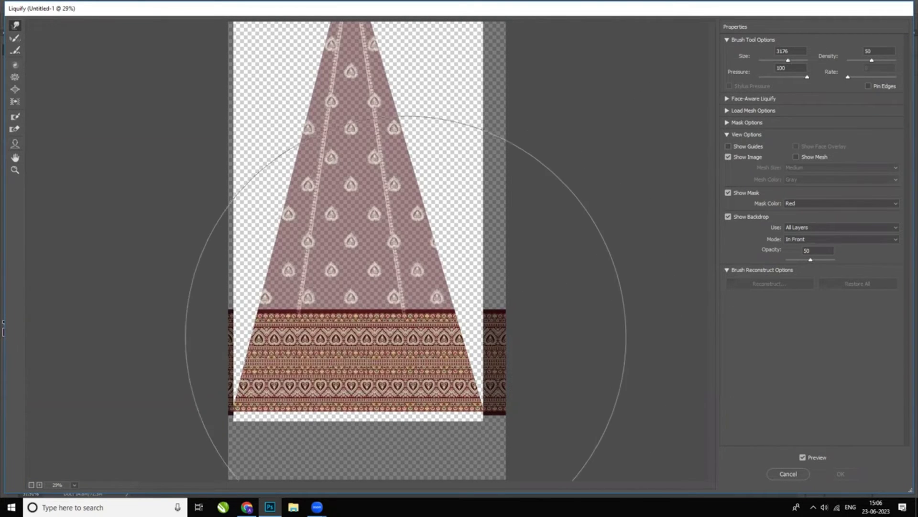
drag(404, 328, 400, 322)
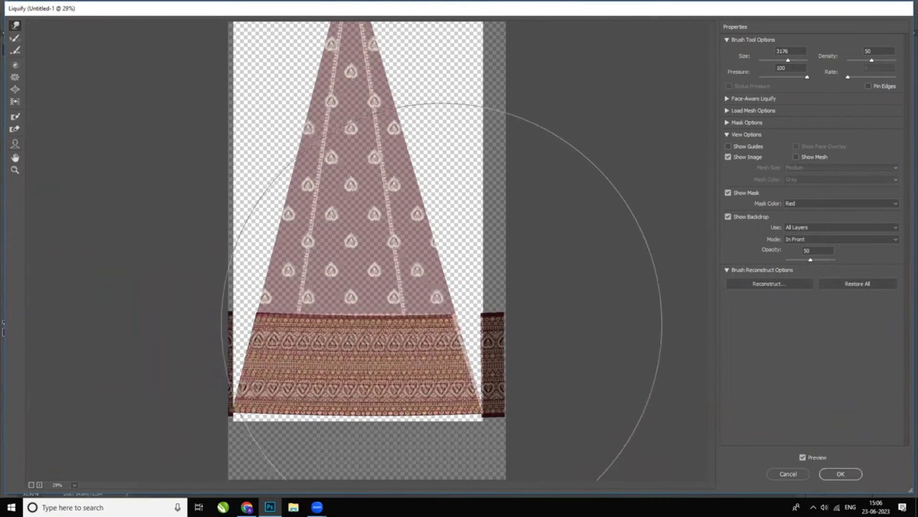
drag(613, 297, 616, 292)
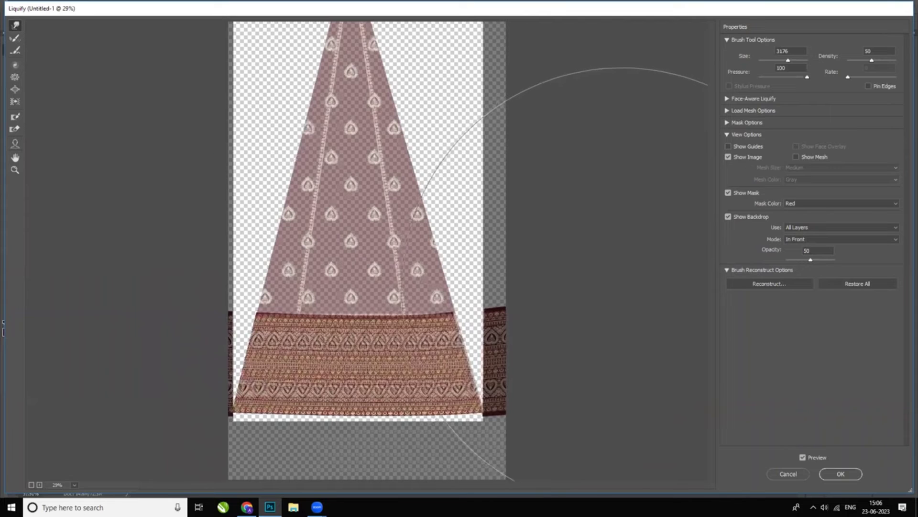
mouse_move(407, 336)
mouse_down()
mouse_move(488, 338)
mouse_move(332, 390)
mouse_up()
mouse_move(74, 281)
mouse_down()
mouse_move(122, 272)
mouse_move(141, 303)
mouse_up()
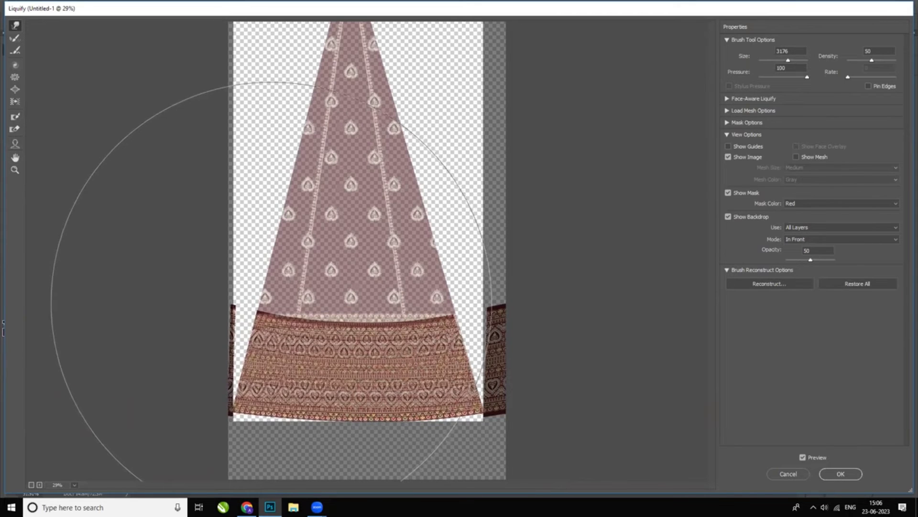
key(alt)
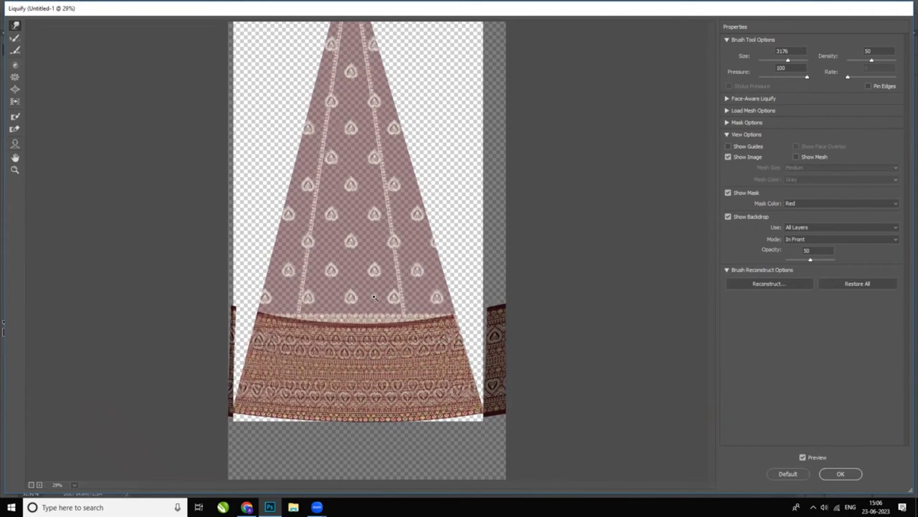
drag(584, 305, 585, 298)
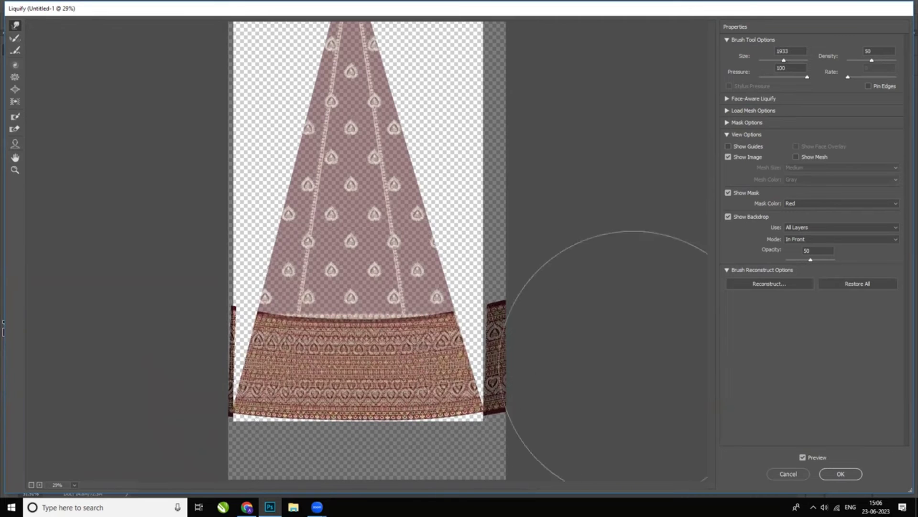
click(851, 474)
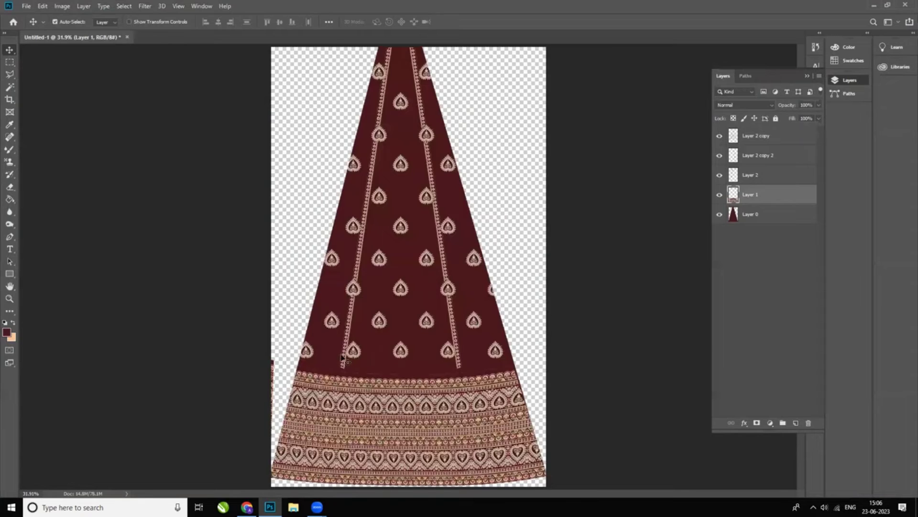
Step: Stretch the bottom ends of Layer 2 and Layer 2 copy 2 stripes down into the border
click(345, 360)
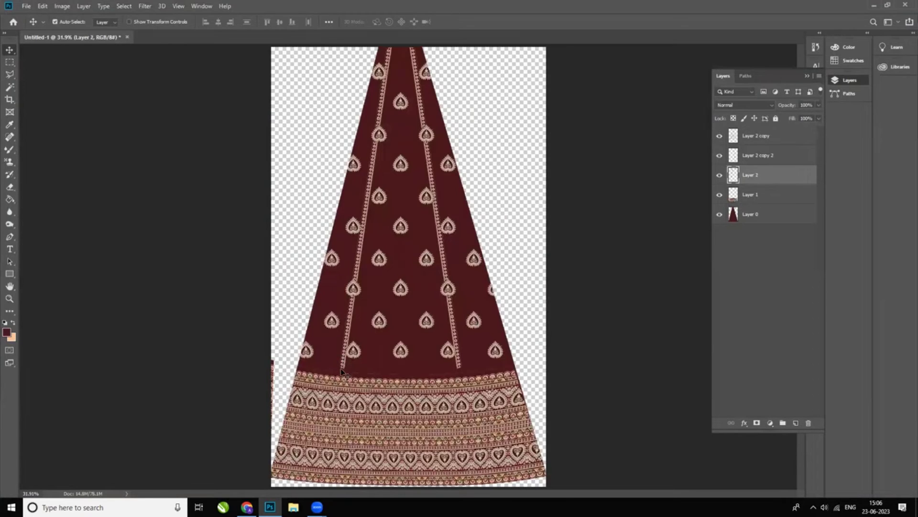
click(342, 369)
click(342, 369)
key(ctrl+t)
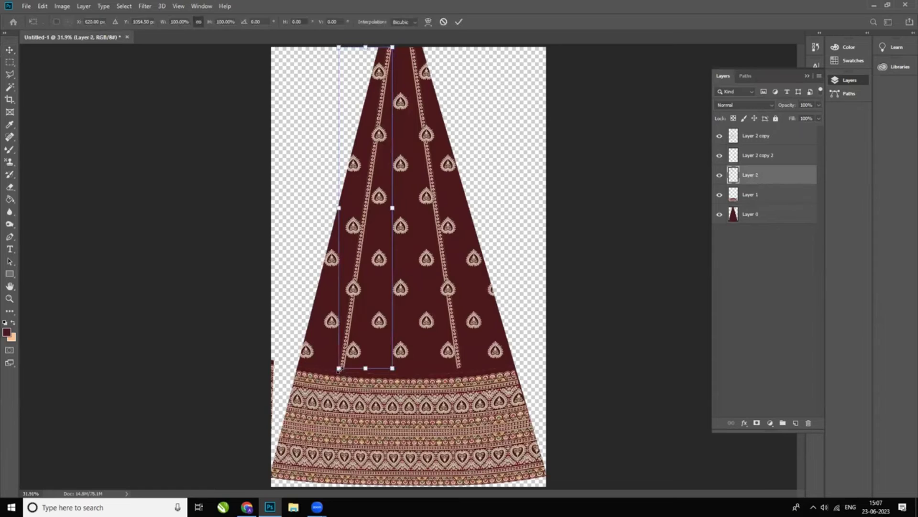
drag(339, 369, 337, 378)
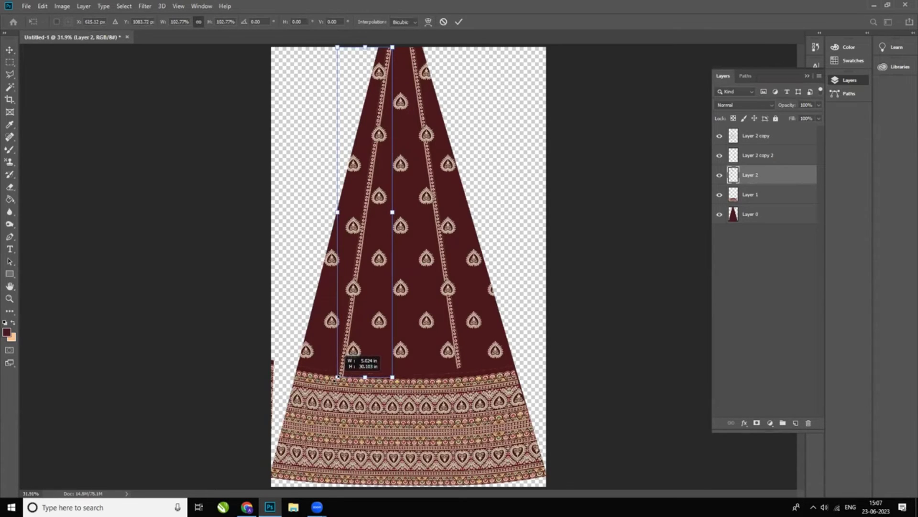
key(Return)
ctrl+click(457, 355)
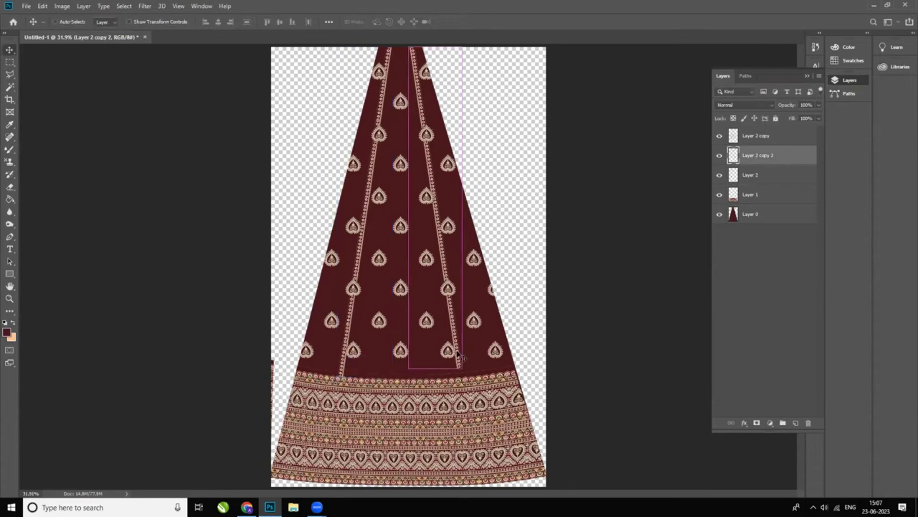
key(ctrl+t)
drag(462, 369, 464, 378)
key(Return)
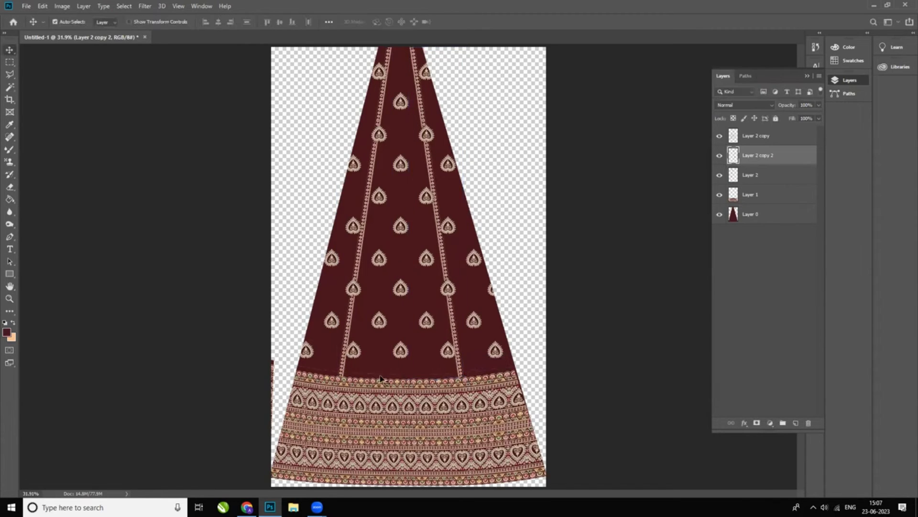
click(10, 87)
click(763, 218)
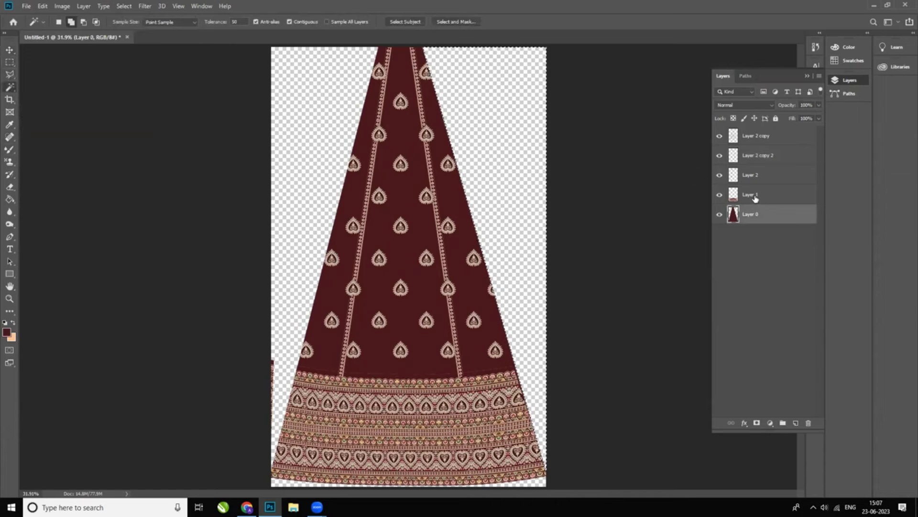
click(758, 196)
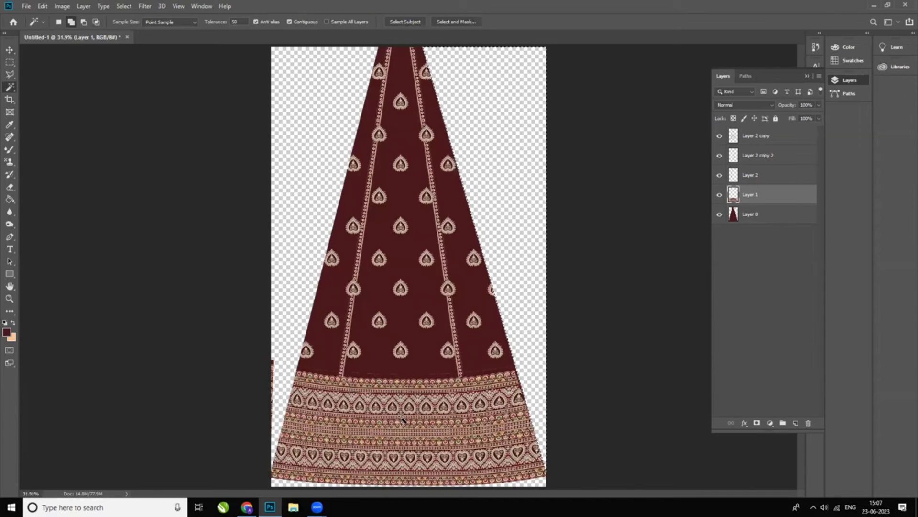
key(Return)
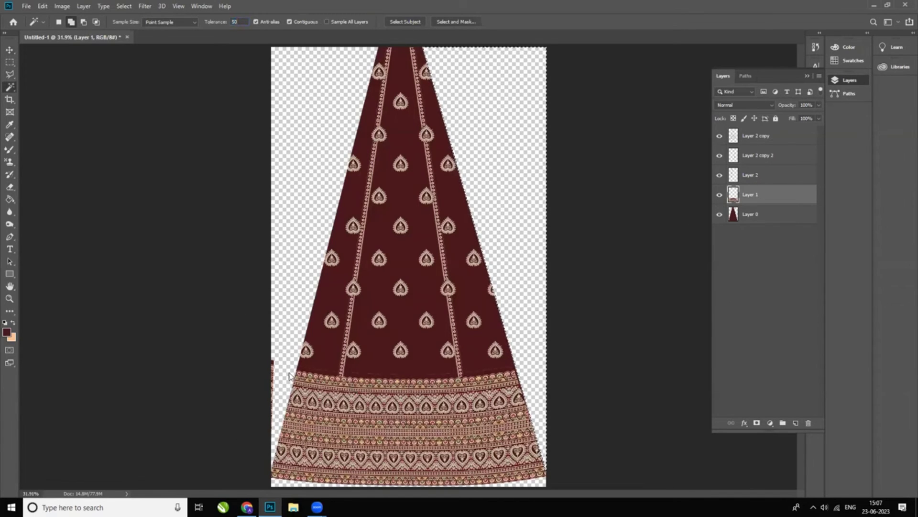
click(293, 379)
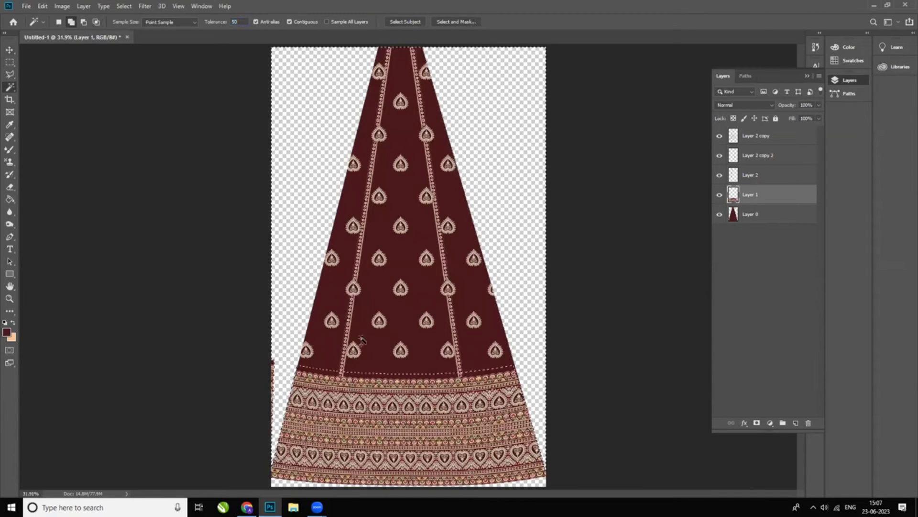
click(788, 217)
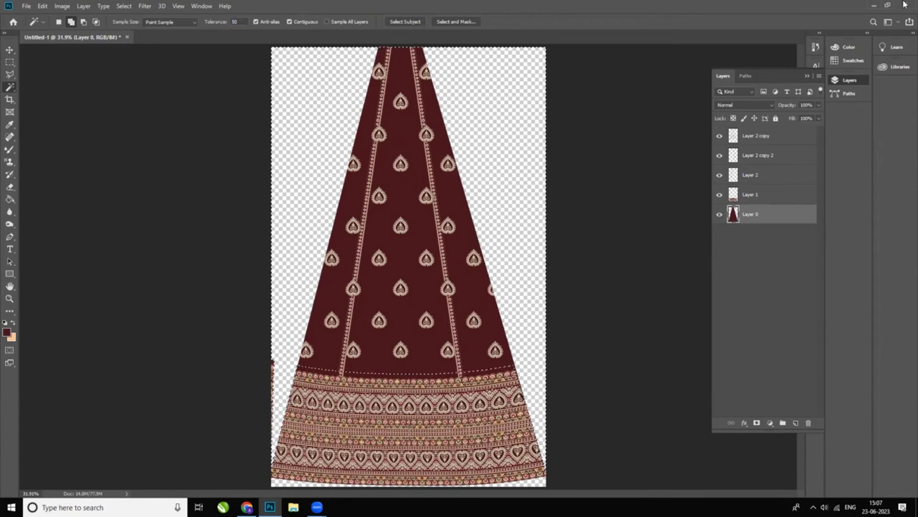
key(ctrl+d)
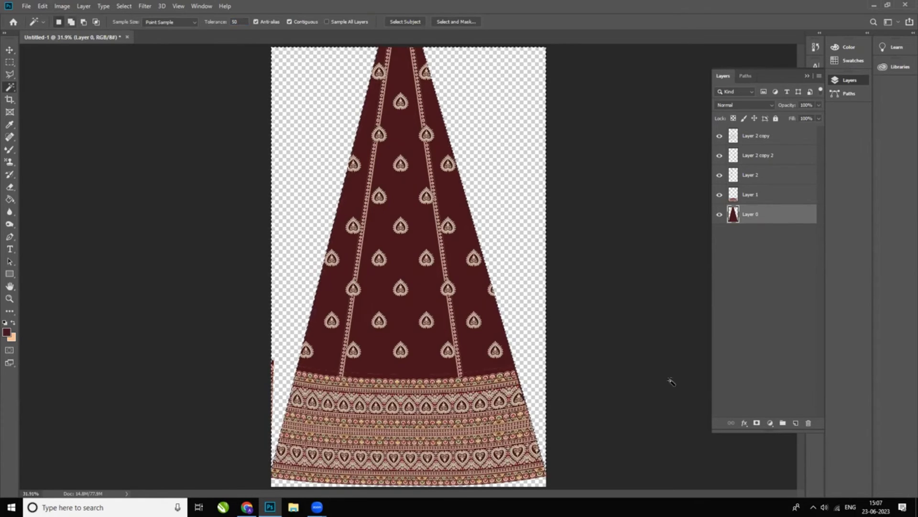
click(784, 199)
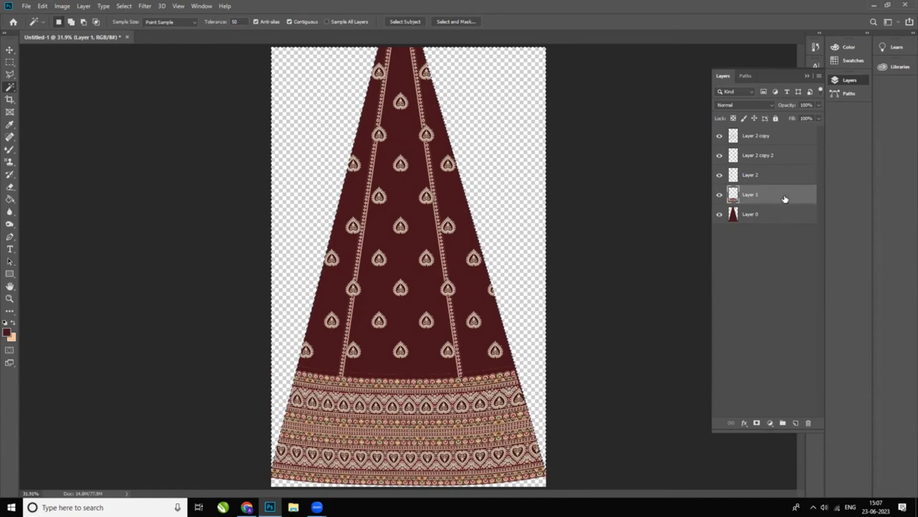
key(ctrl+d)
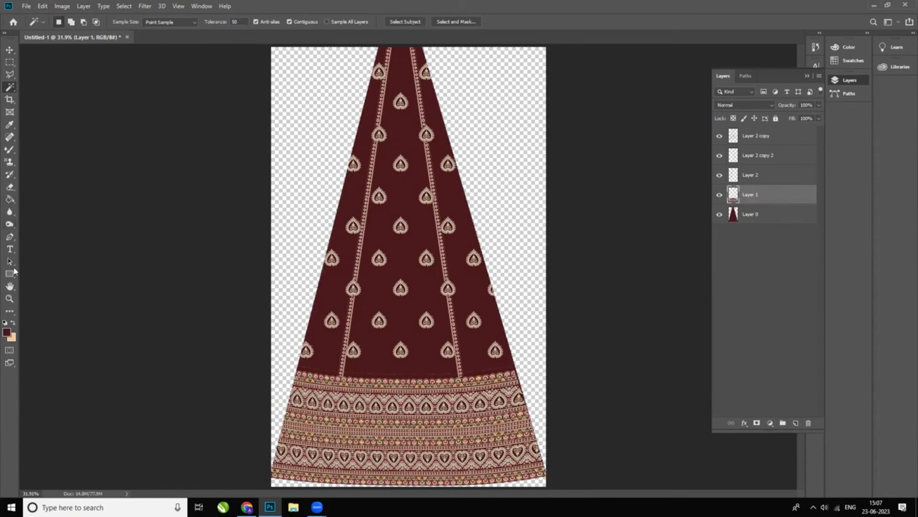
Step: Switch to the Brush Tool with a Soft Round tip at 42 px and 0% hardness
click(11, 150)
click(10, 151)
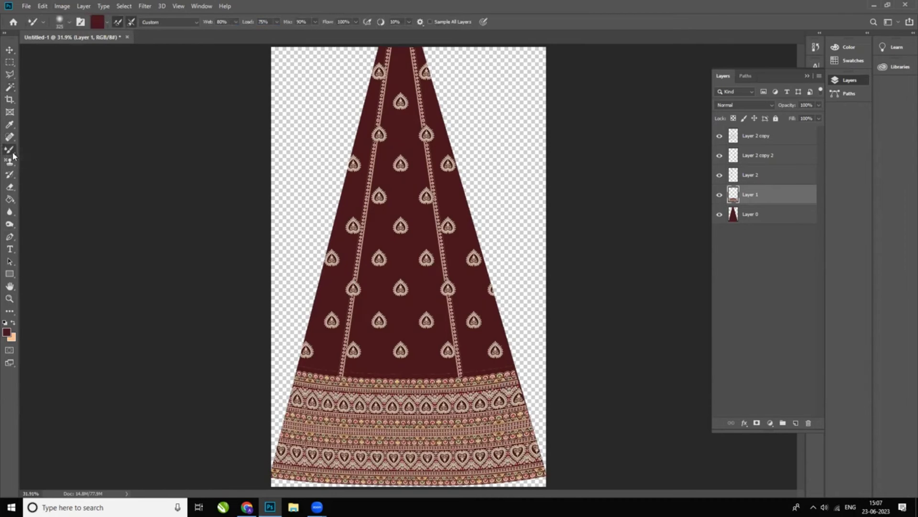
right_click(9, 151)
click(48, 150)
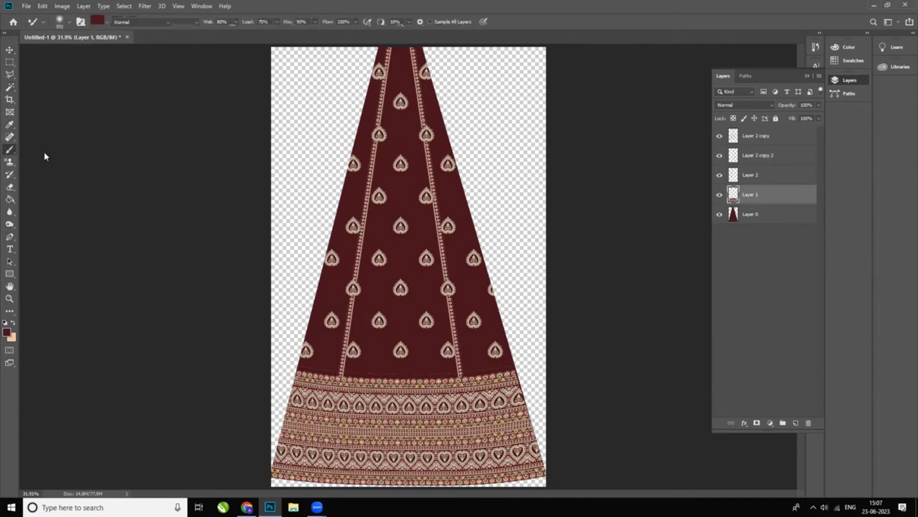
click(70, 23)
scroll(63, 134, up, 1)
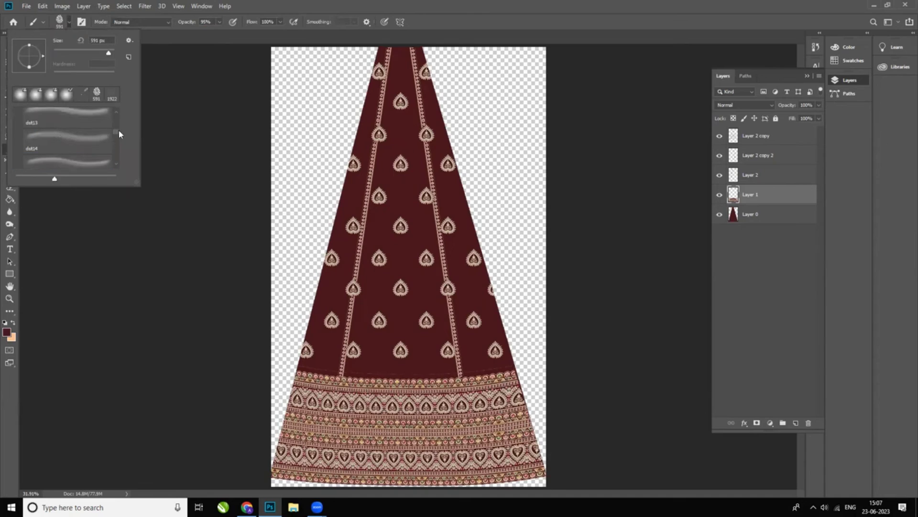
drag(115, 133, 116, 95)
click(67, 131)
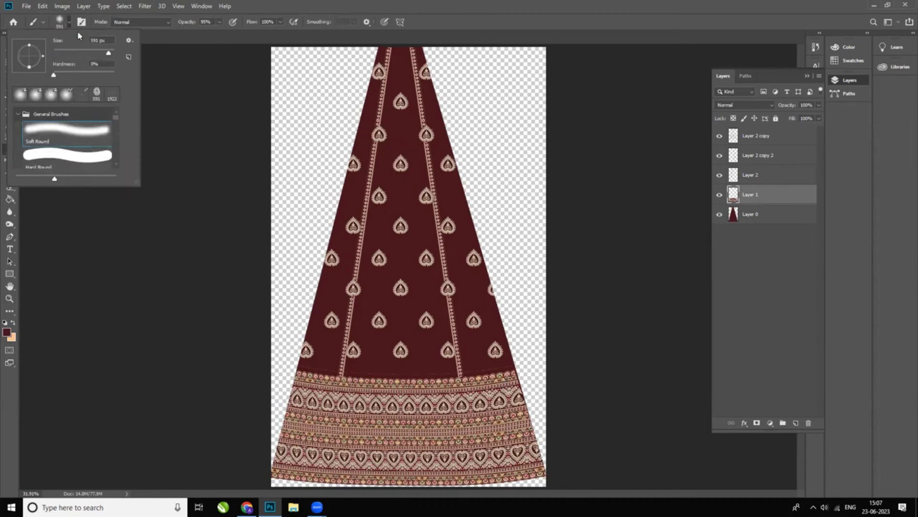
drag(79, 50, 66, 50)
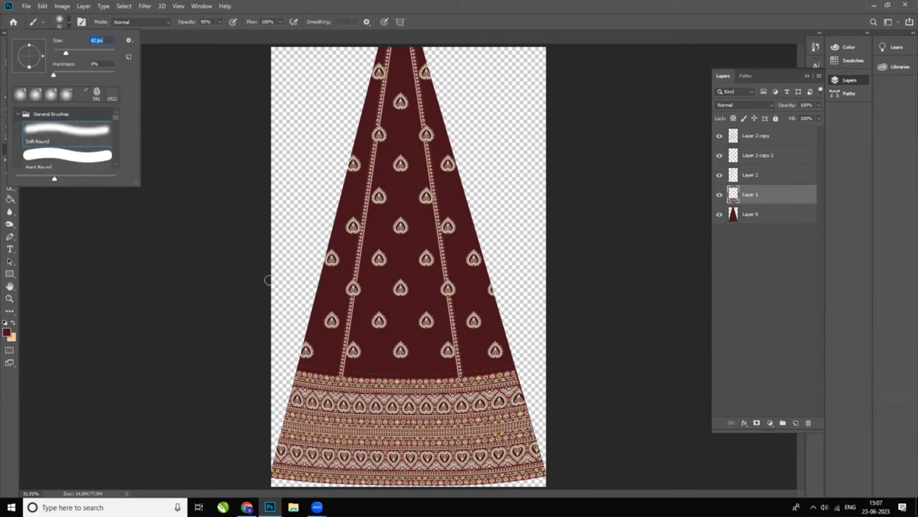
click(319, 367)
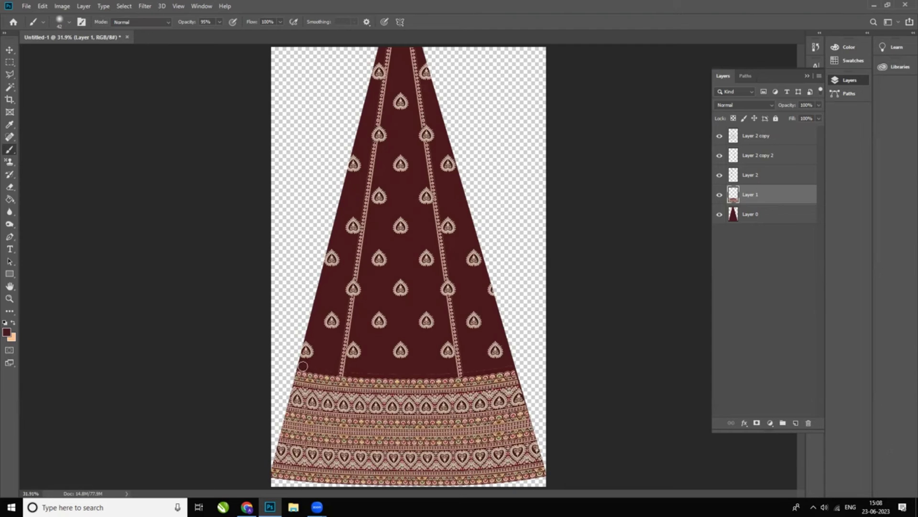
click(12, 88)
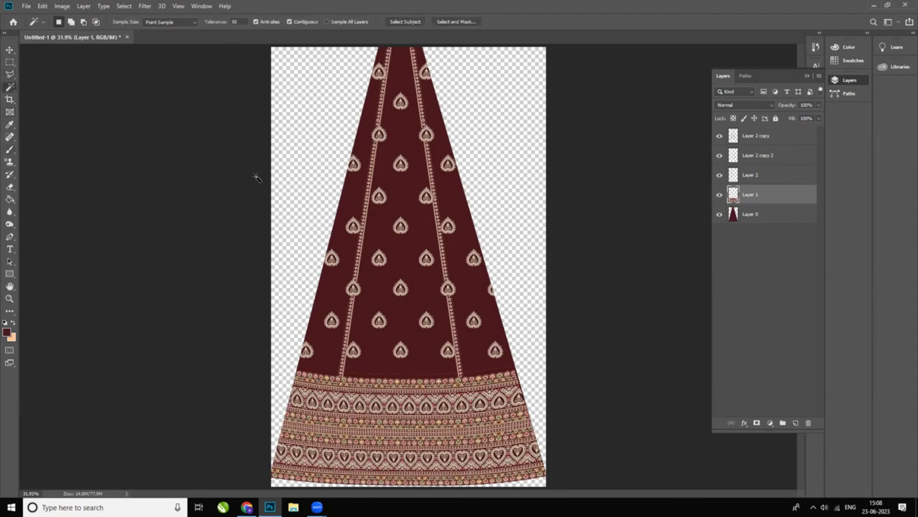
click(302, 196)
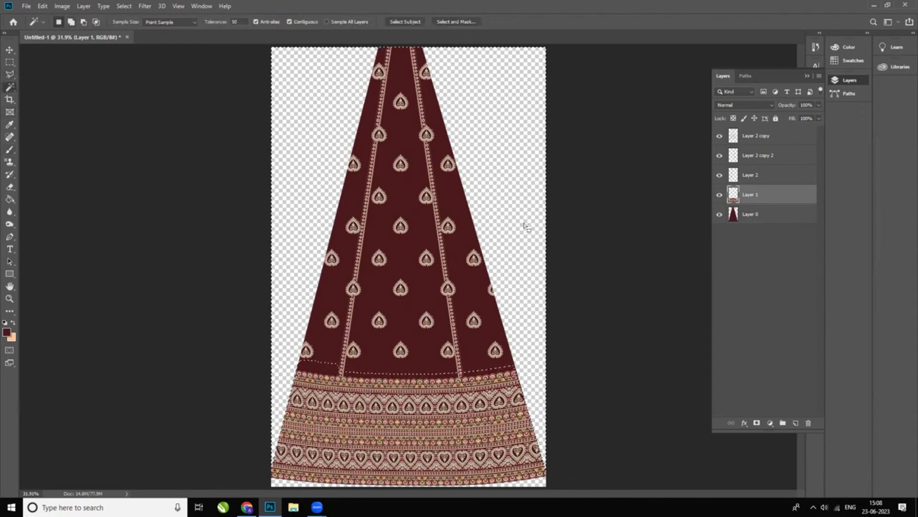
key(ctrl+d)
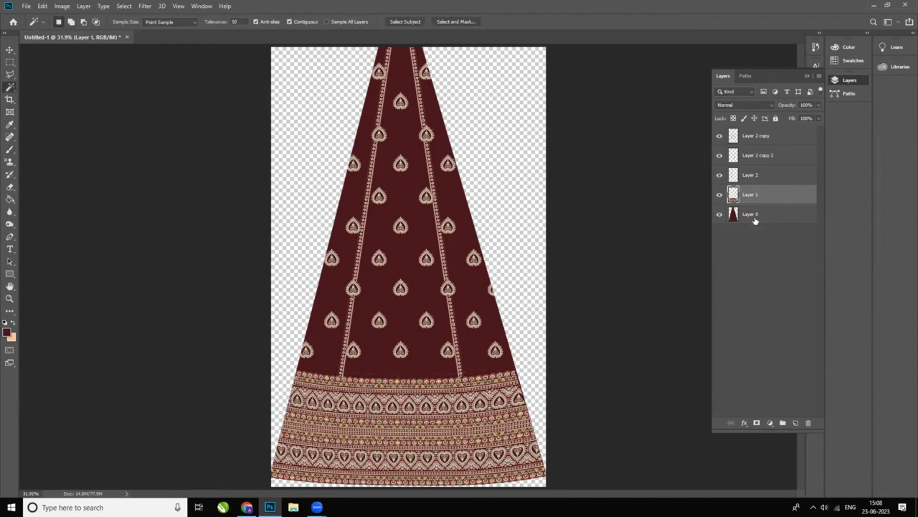
click(755, 220)
click(517, 224)
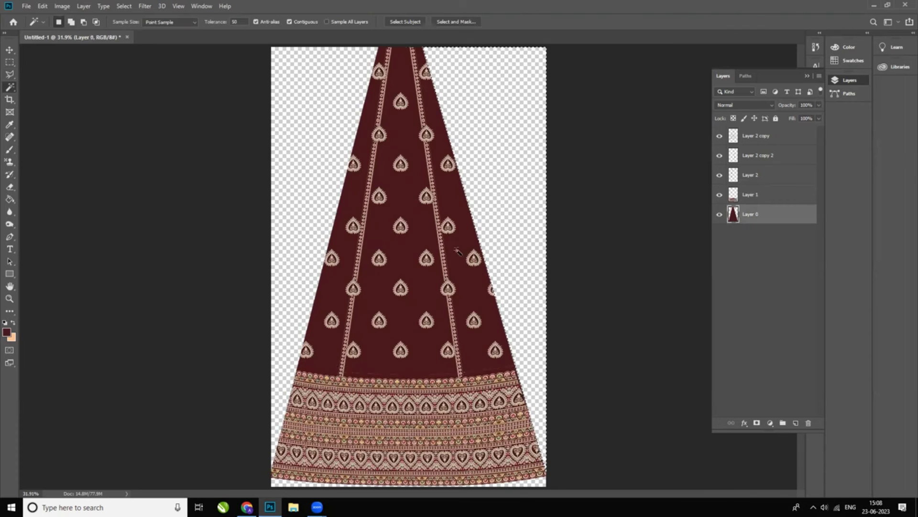
shift+click(300, 221)
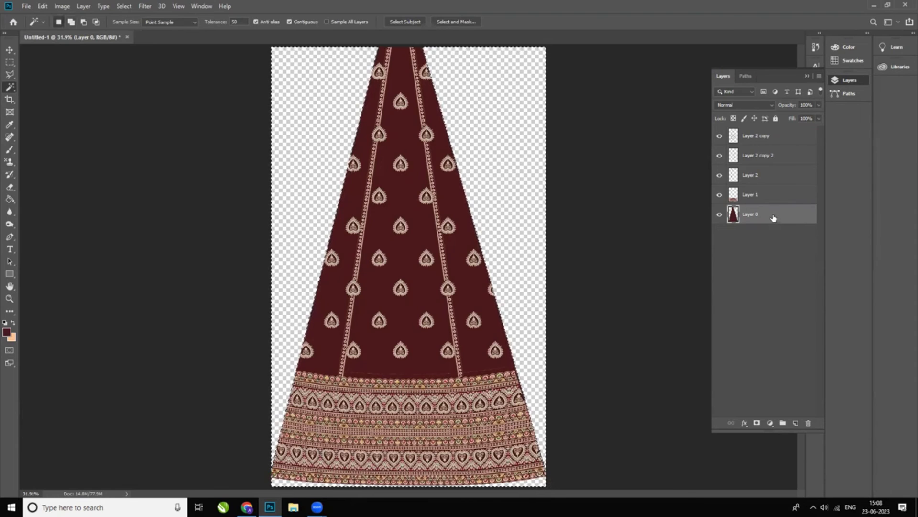
key(alt+BackSpace)
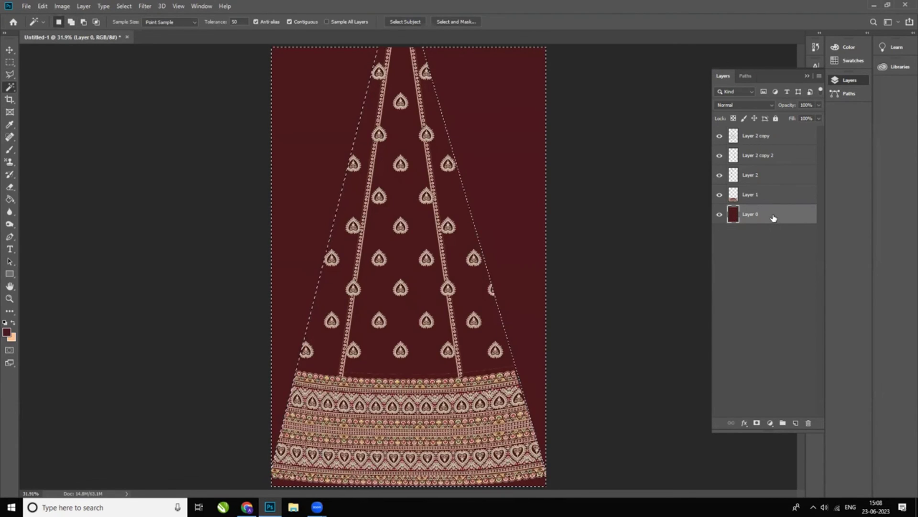
key(ctrl+z)
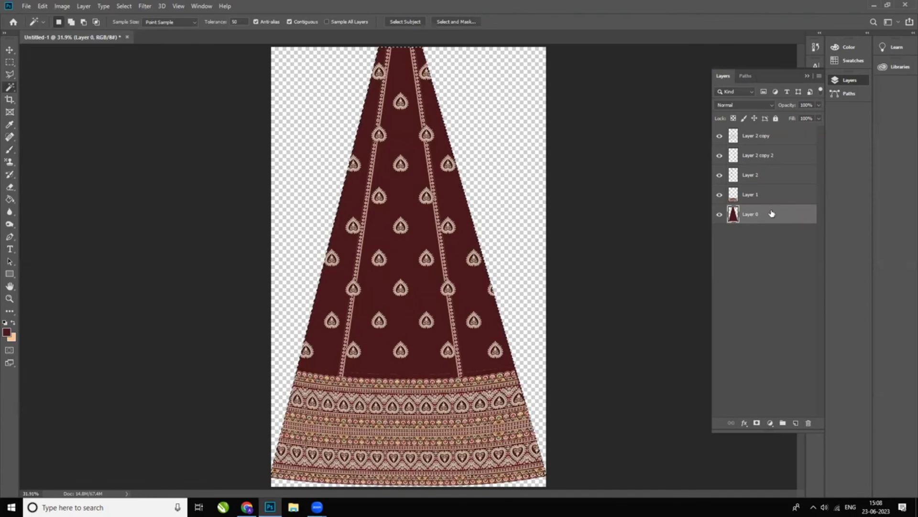
click(762, 196)
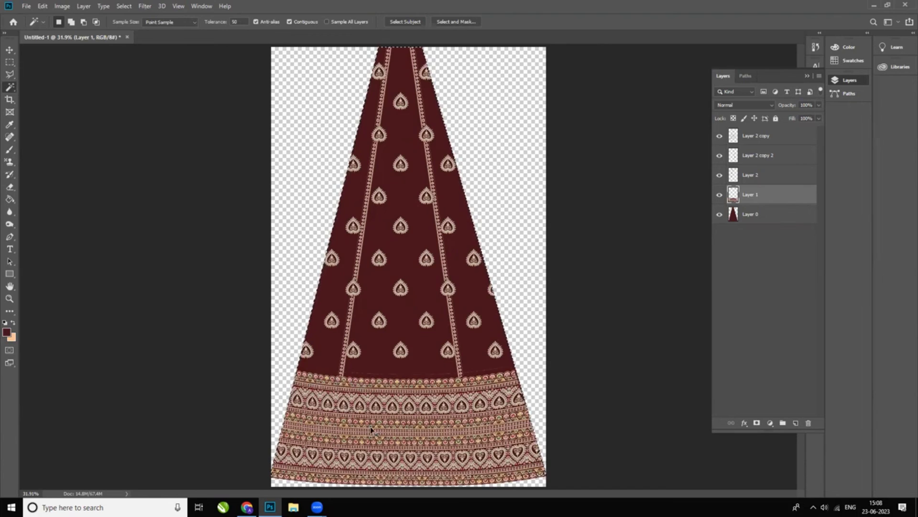
Step: Zoom in and paint out the bottom end of the left seam on Layer 2 copy
scroll(393, 450, up, 2)
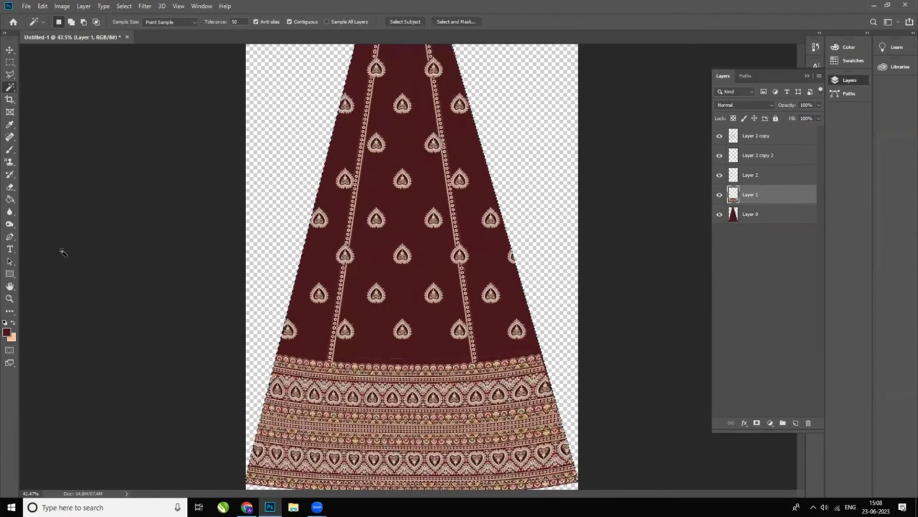
scroll(101, 250, up, 1)
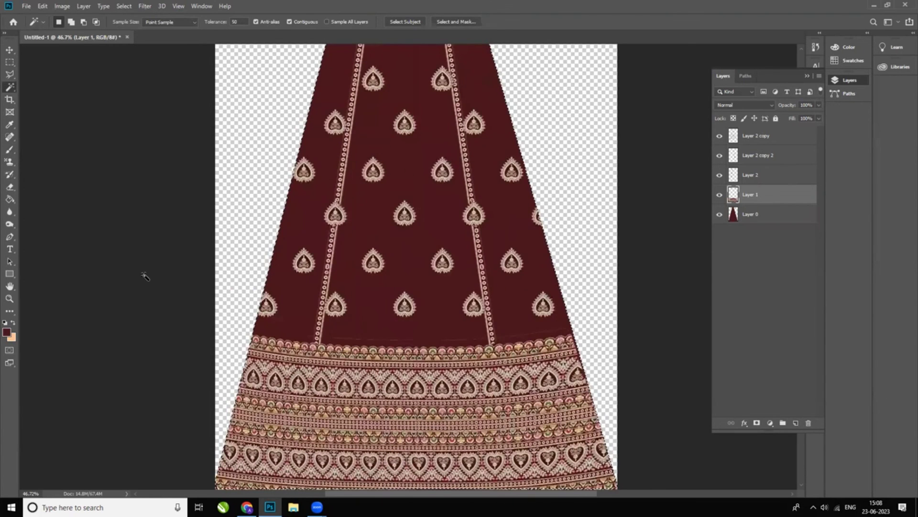
click(11, 151)
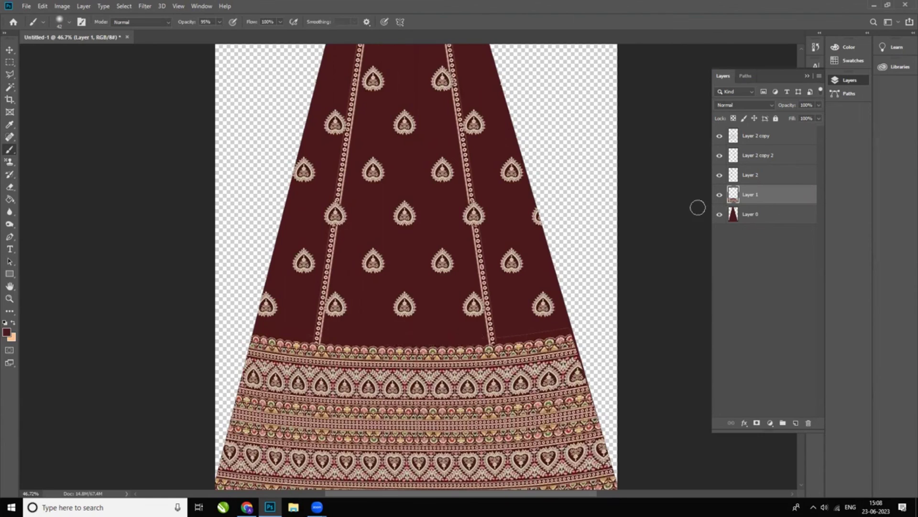
click(761, 179)
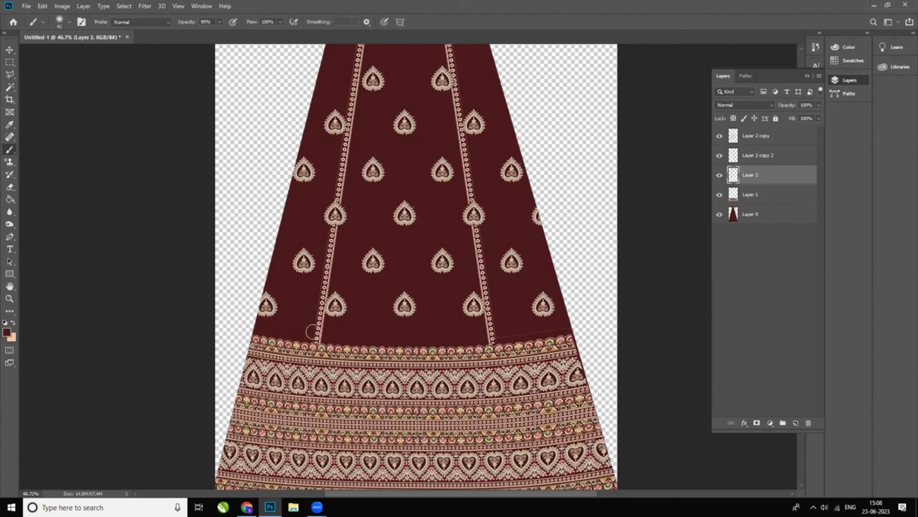
key(ctrl+z)
key(alt+bracketright)
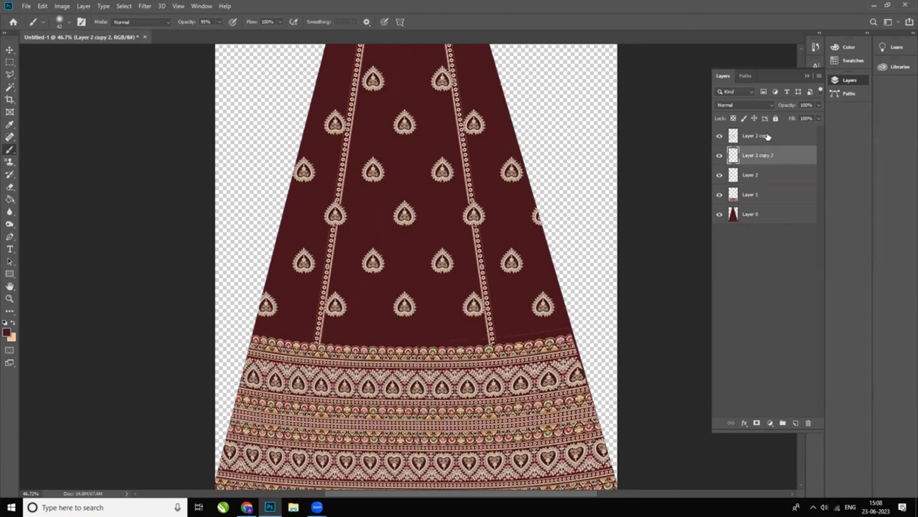
key(alt+bracketright)
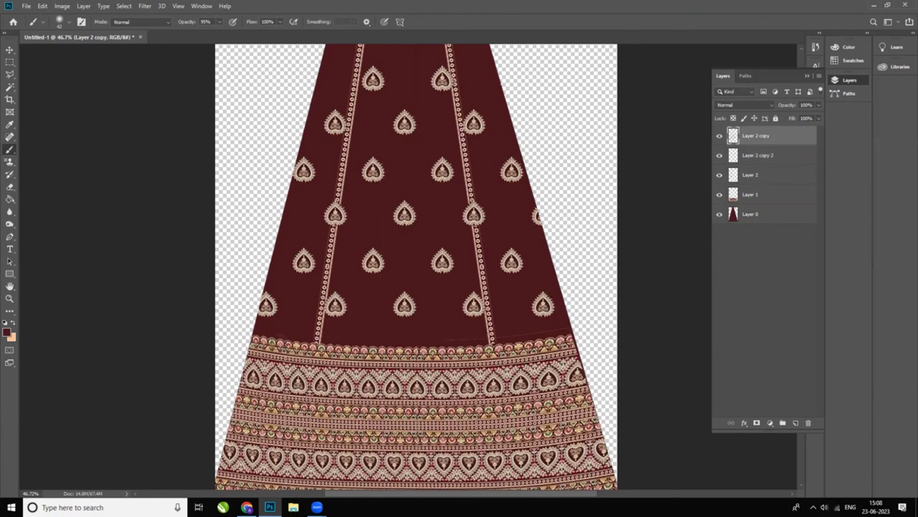
drag(297, 332, 344, 335)
Step: Move Layer 2 to the top, paint over the border-top seam, and put Layer 2 copy below Layer 1
drag(758, 175, 763, 129)
drag(764, 161, 765, 130)
drag(766, 139, 763, 185)
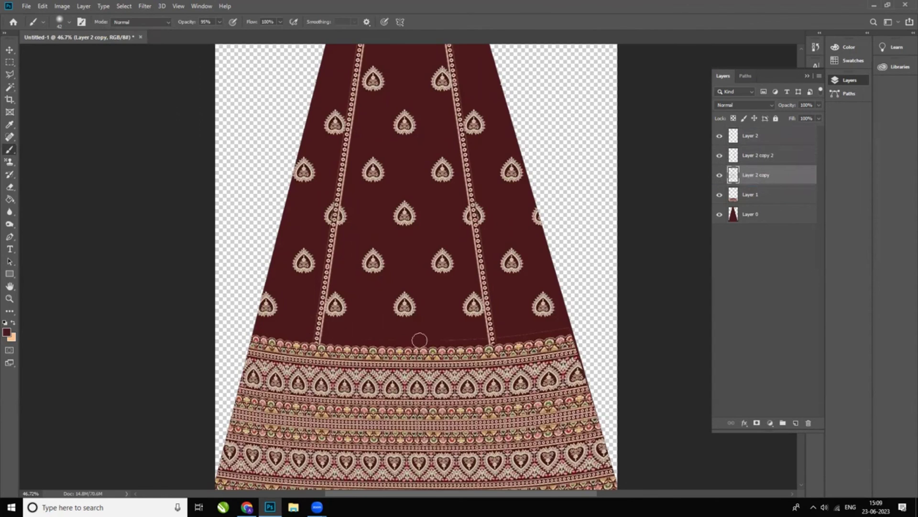
mouse_move(523, 331)
mouse_down()
mouse_move(564, 324)
mouse_move(490, 337)
mouse_move(565, 328)
mouse_up()
mouse_move(774, 176)
mouse_down()
mouse_move(761, 200)
mouse_move(746, 205)
mouse_move(765, 172)
mouse_up()
Step: Zoom out to 31.9% so the whole skirt panel fits the window
scroll(558, 260, down, 3)
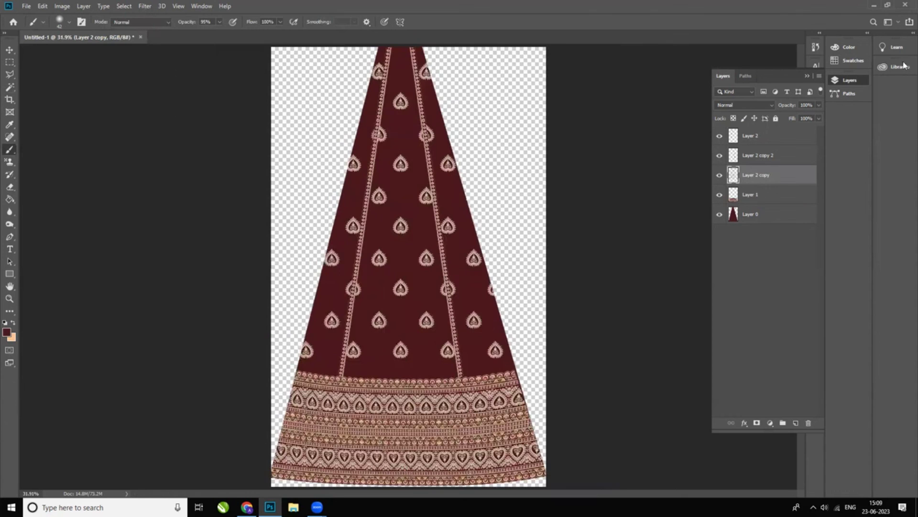